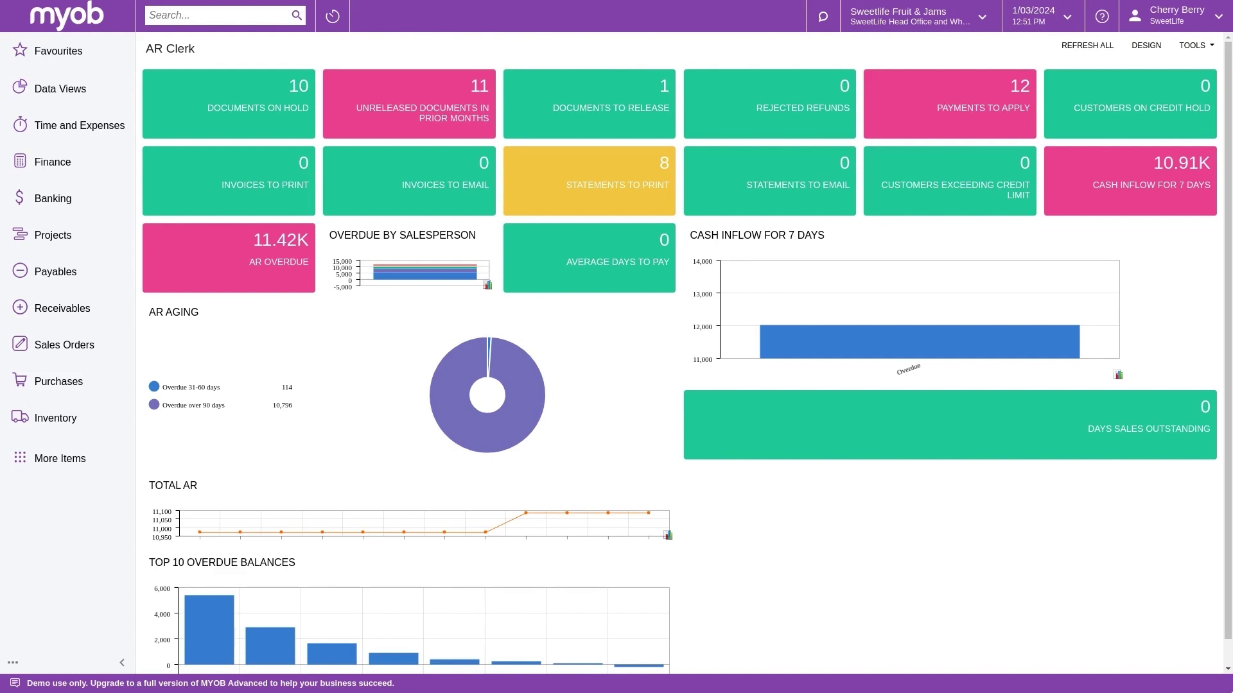
- View the records behind the Documents on Hold tile, and return to the AR Clerk dashboard and refresh all its widgets
click(29, 9)
click(190, 74)
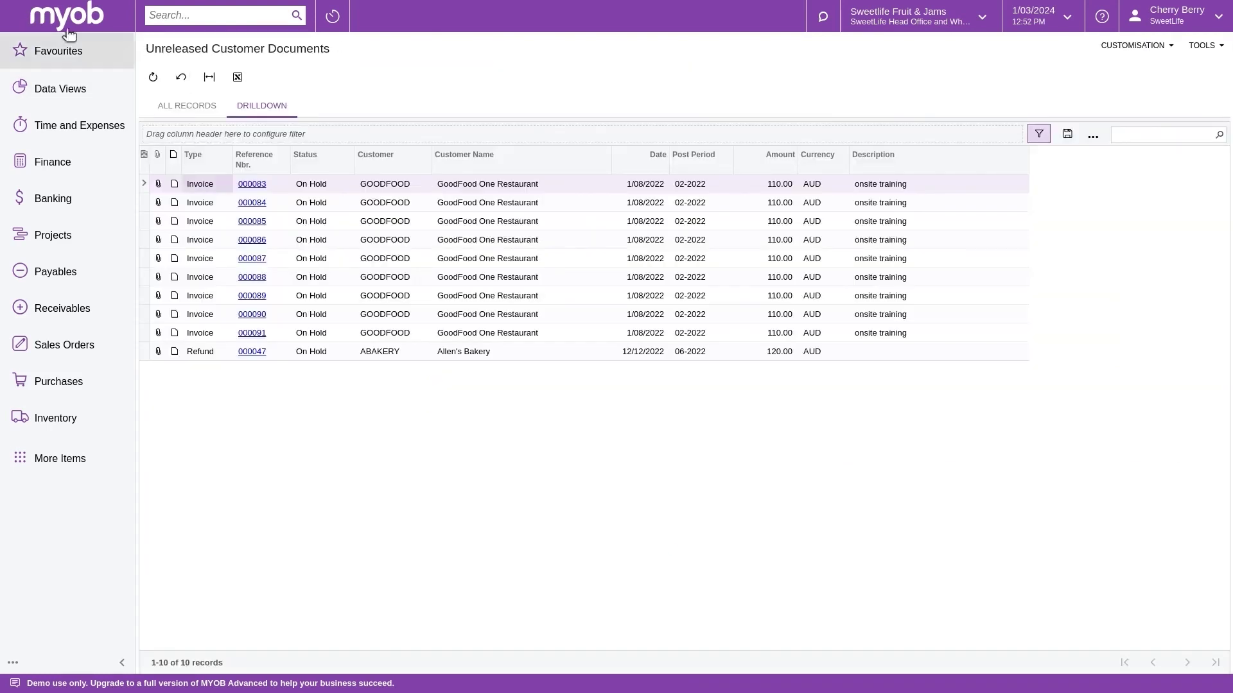
click(28, 8)
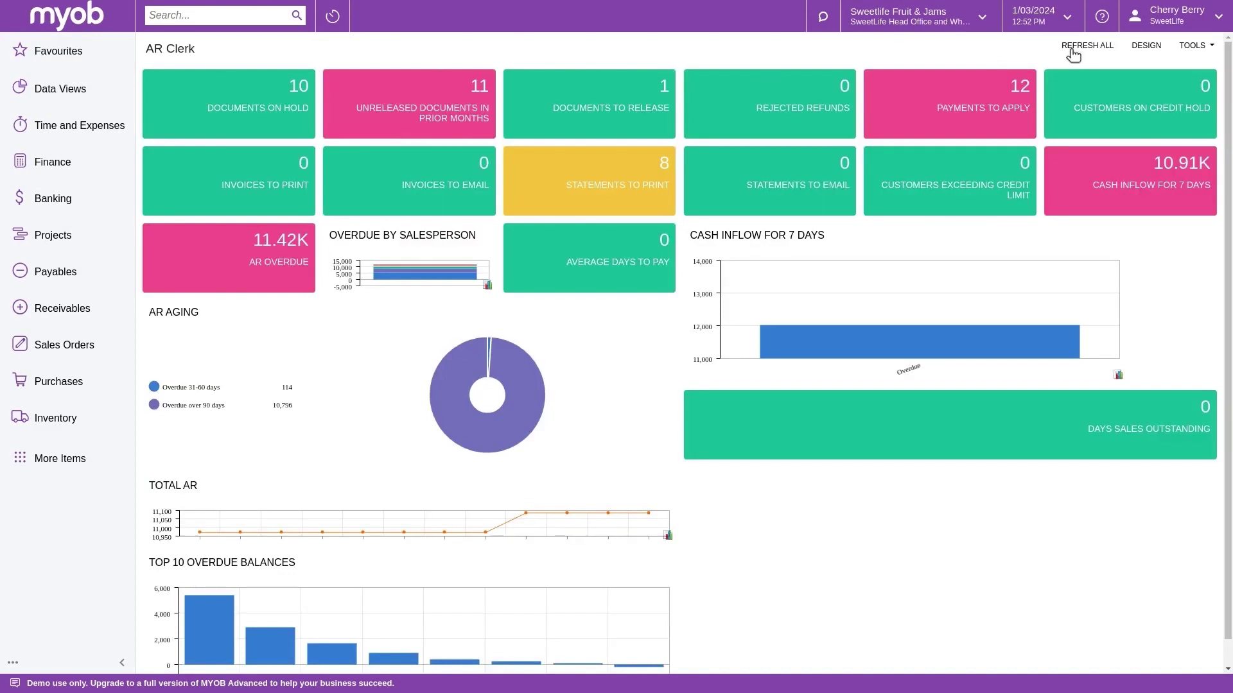
click(1077, 49)
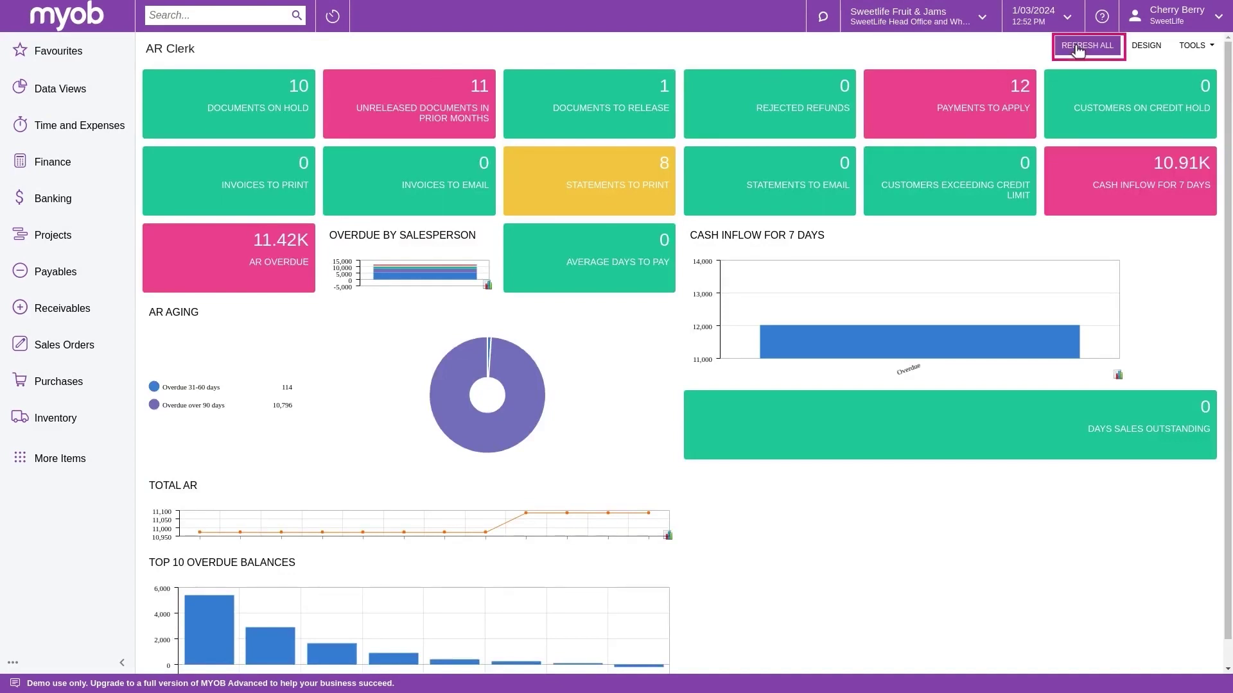
- In dashboard design mode, review the Documents on Hold widget's properties and the available widget types without changing or adding anything
click(1145, 49)
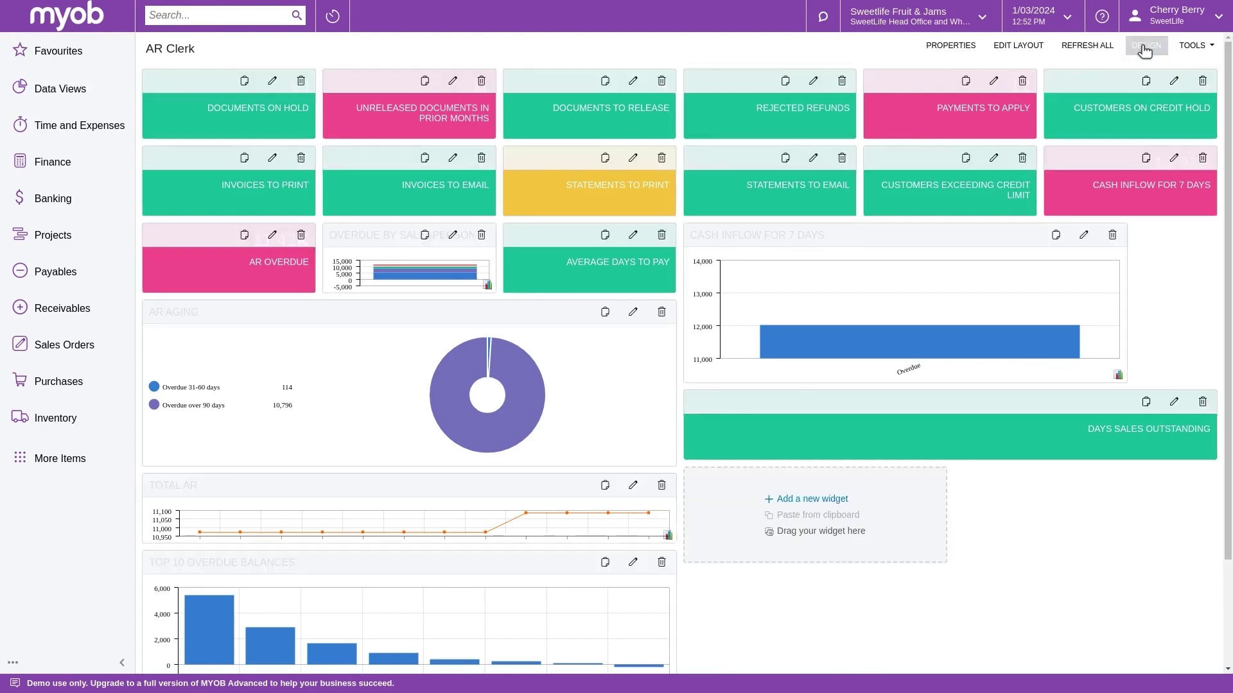
click(273, 82)
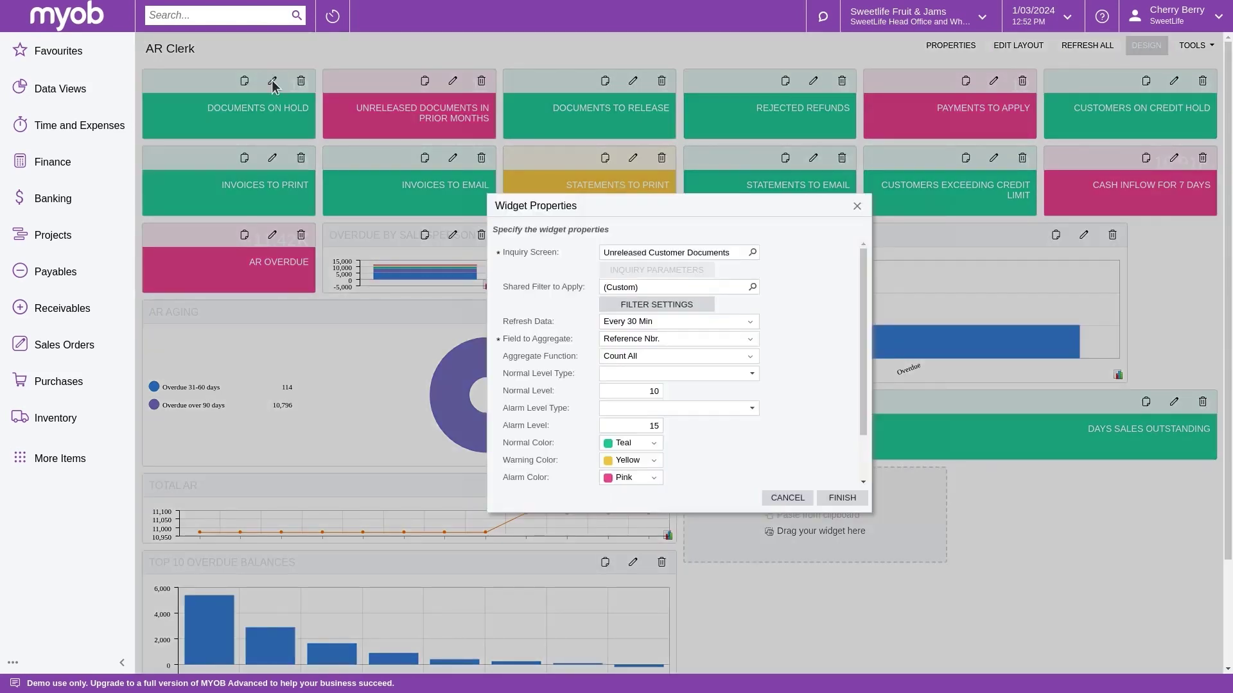
click(786, 499)
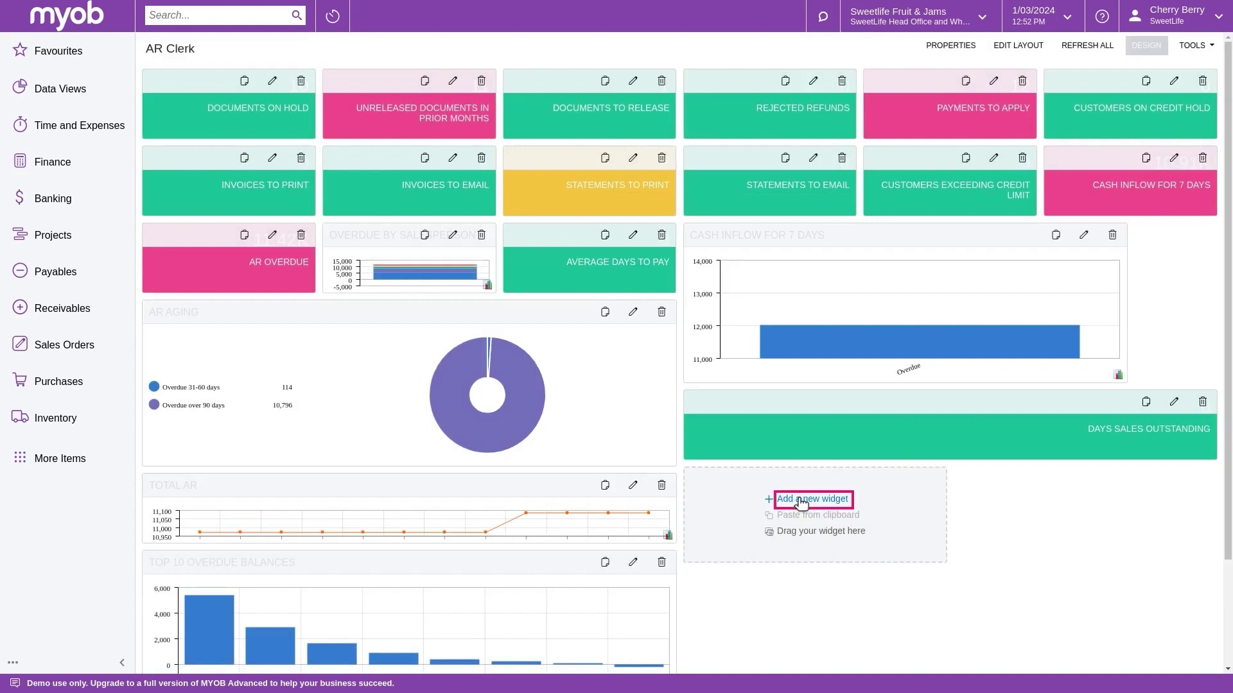
click(801, 500)
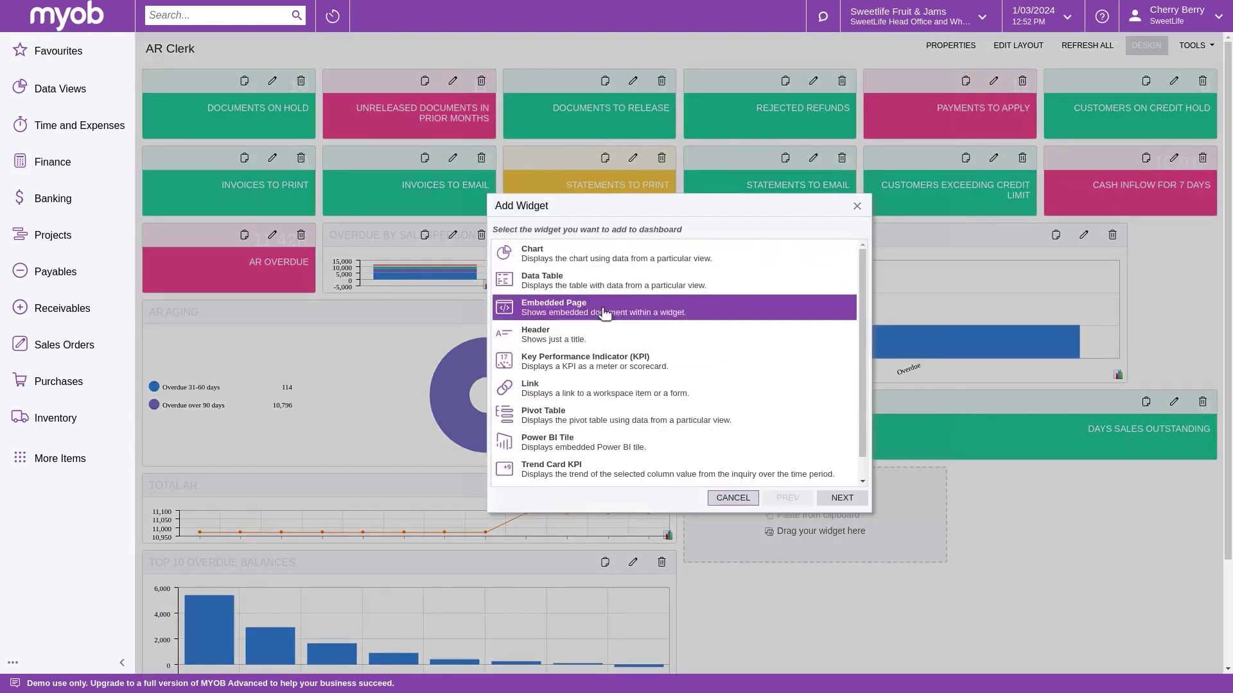
click(733, 498)
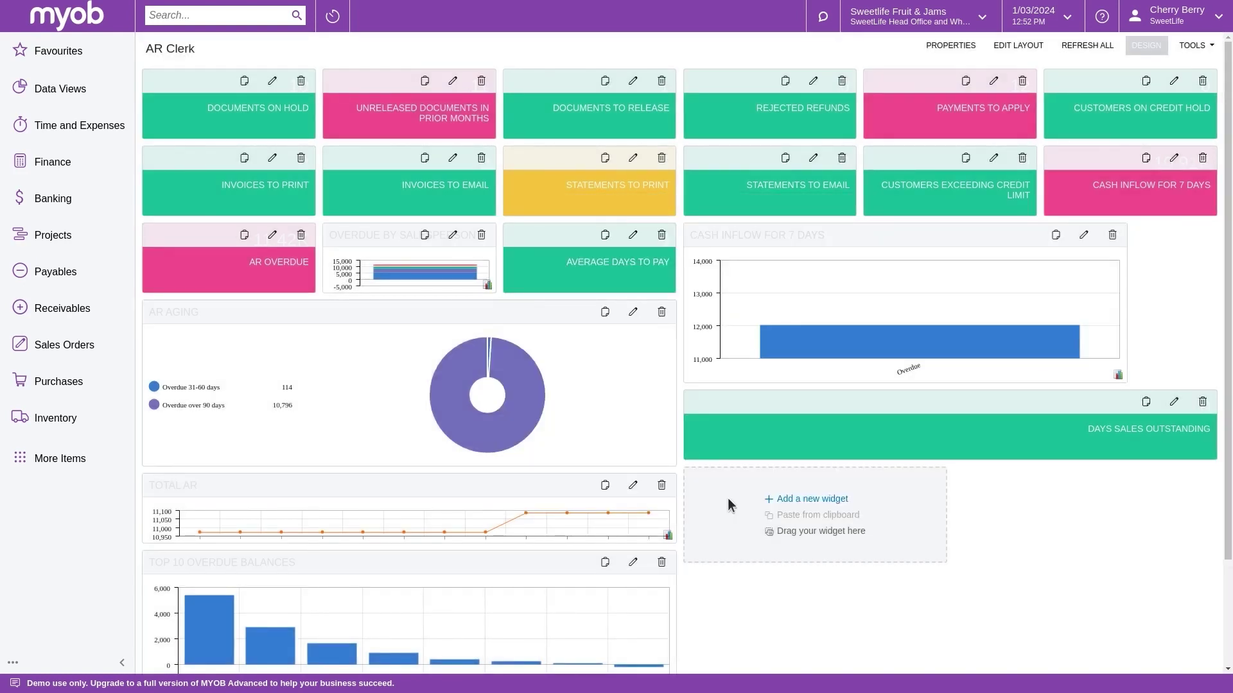
- Move the Total AR widget into the slot beside AR Overdue and leave dashboard design mode
drag(187, 485, 361, 293)
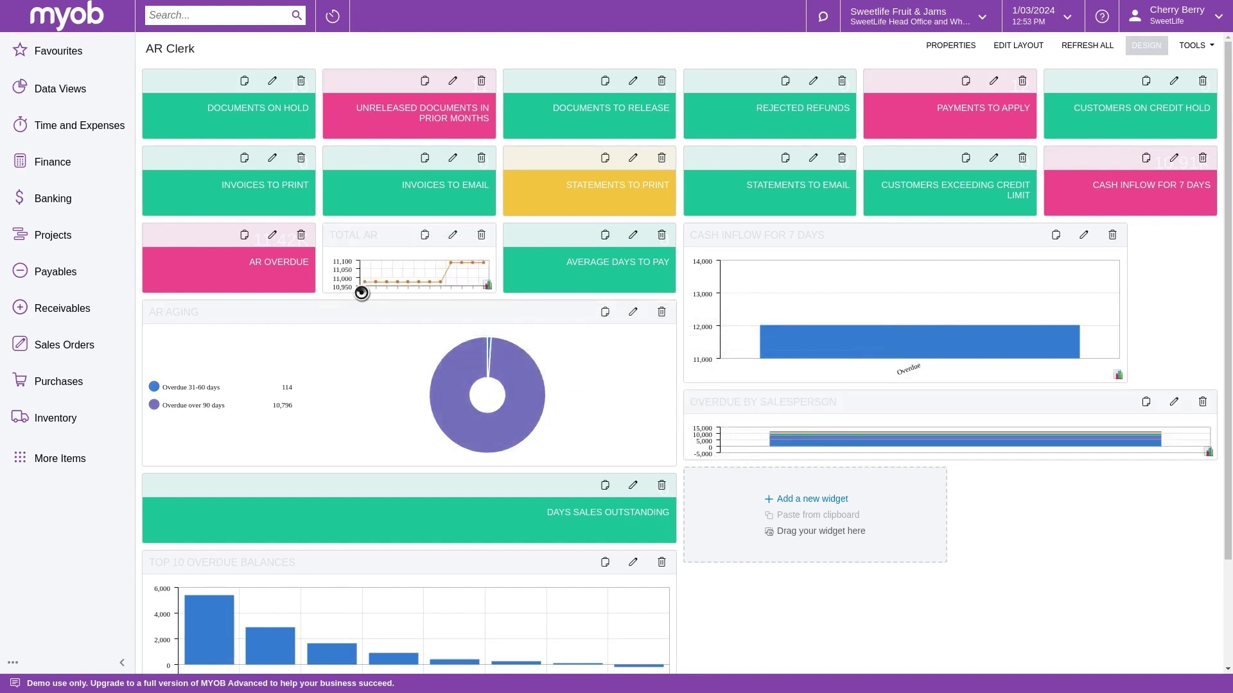
click(1146, 47)
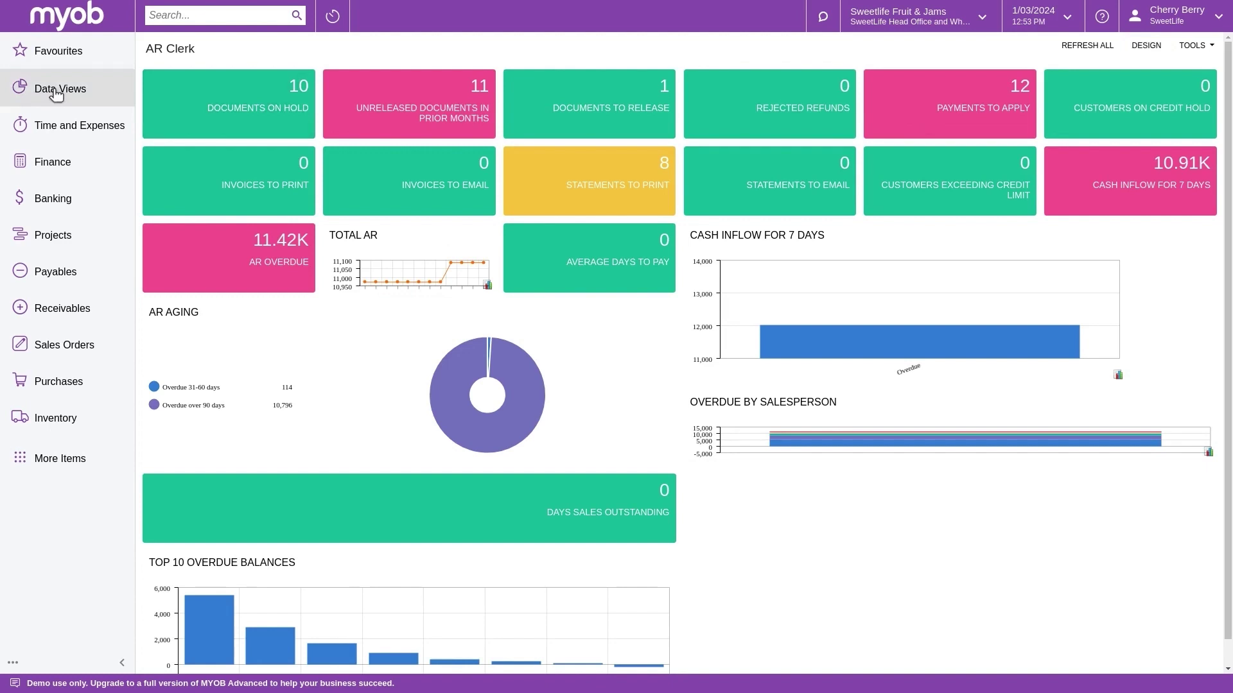
- Review the complete list of items in the Receivables workspace and the pages saved in Favourites
click(63, 130)
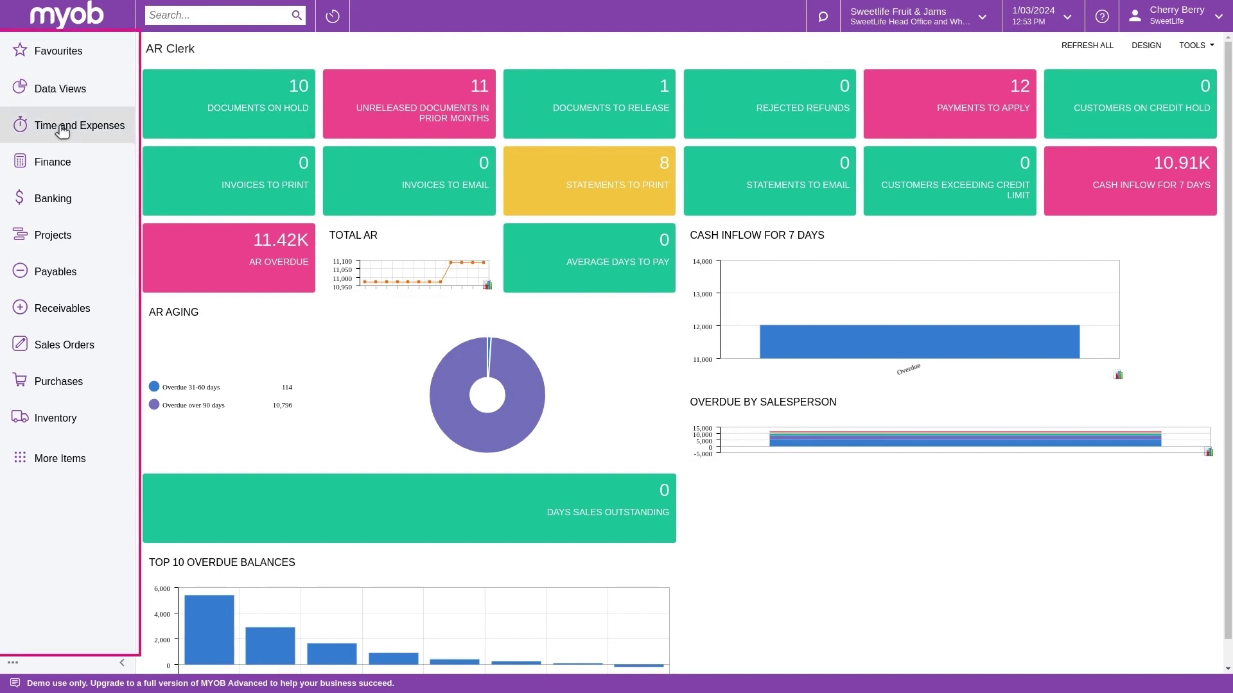
click(58, 313)
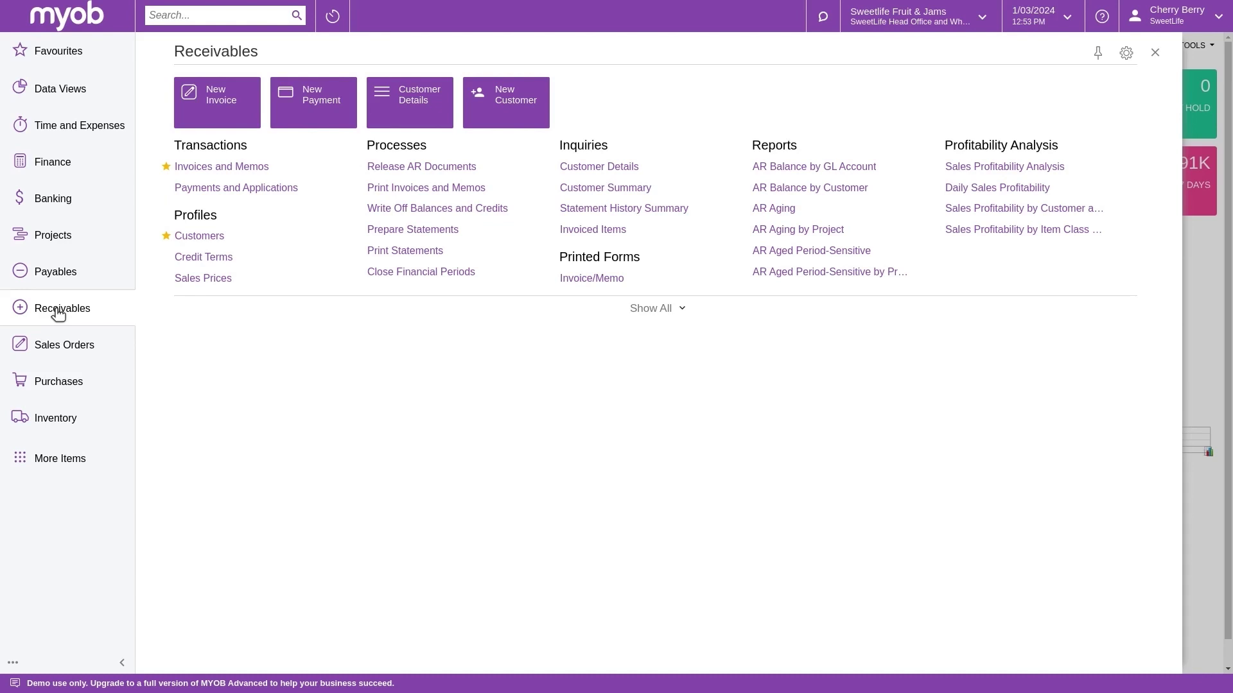
click(653, 311)
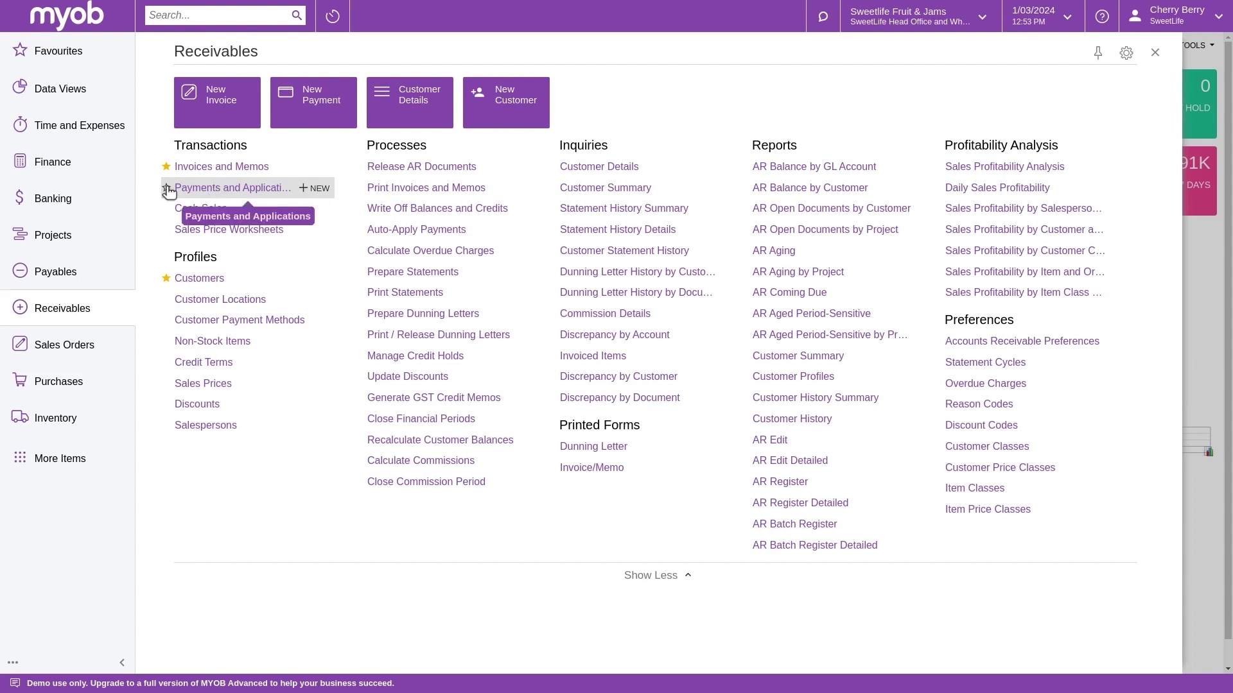
click(54, 53)
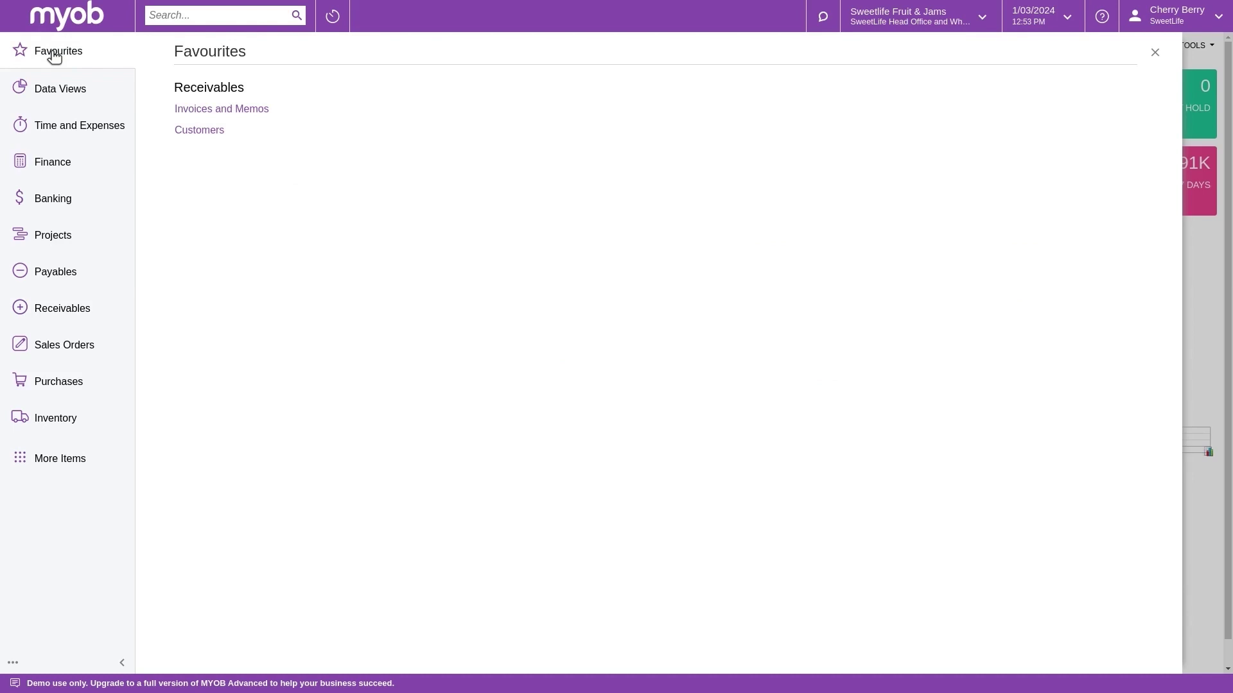
- Search the menu items for "invoice"
click(173, 16)
click(174, 15)
text(invoice)
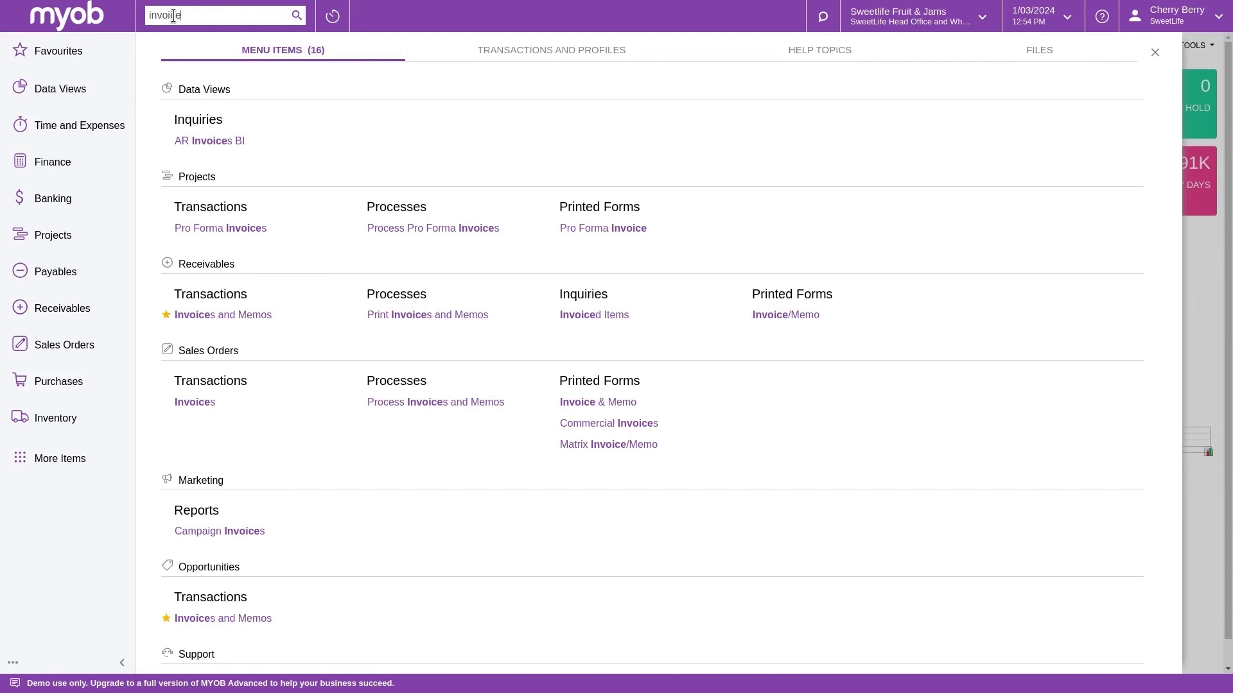
- Search transactions and profiles for reference 000084, and return to the AR Clerk dashboard
double_click(173, 15)
text(000084)
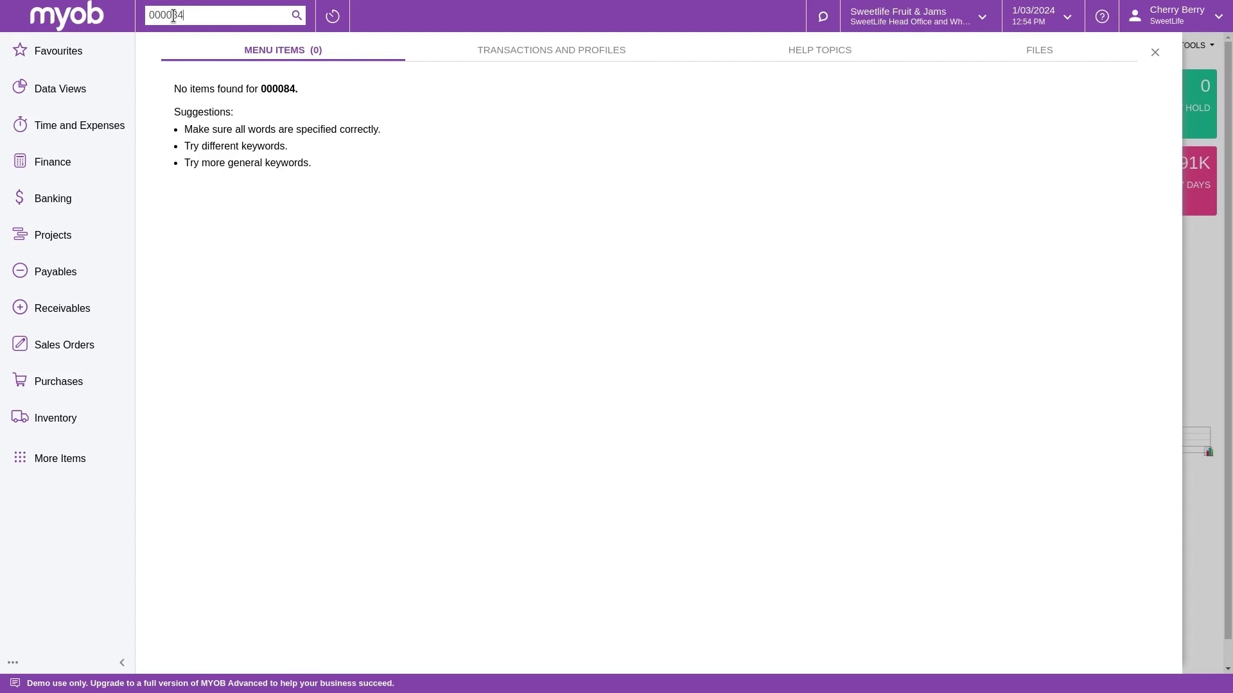
click(509, 51)
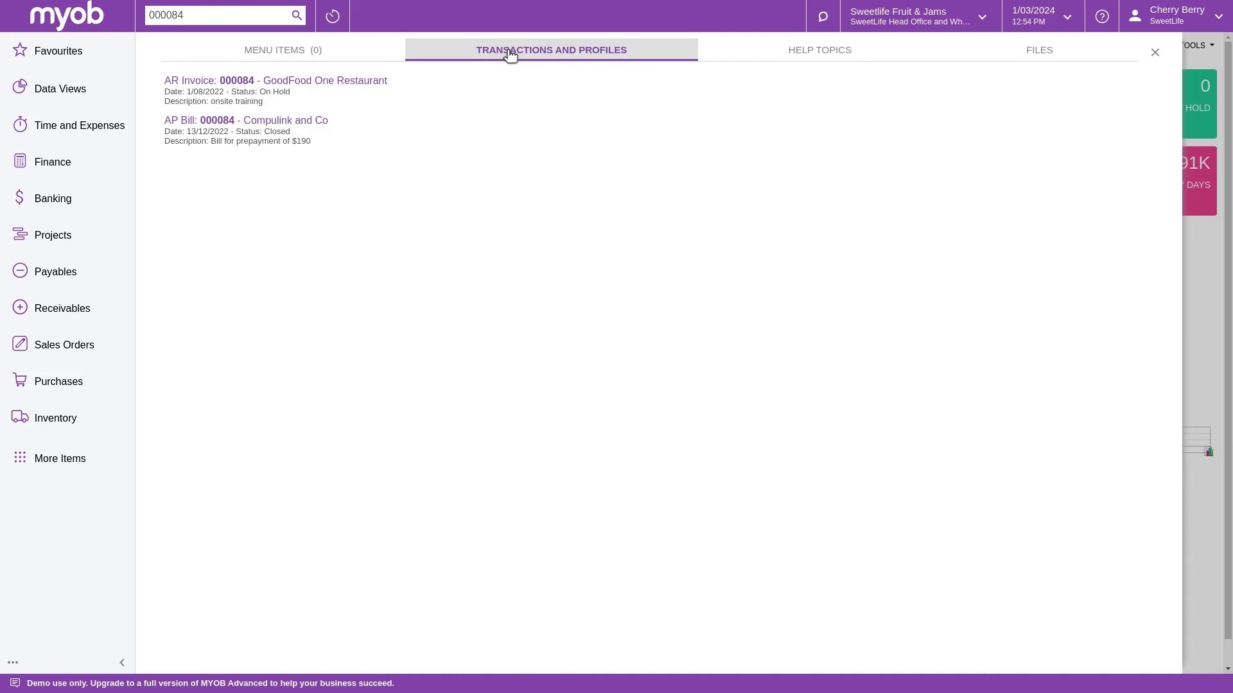
click(27, 9)
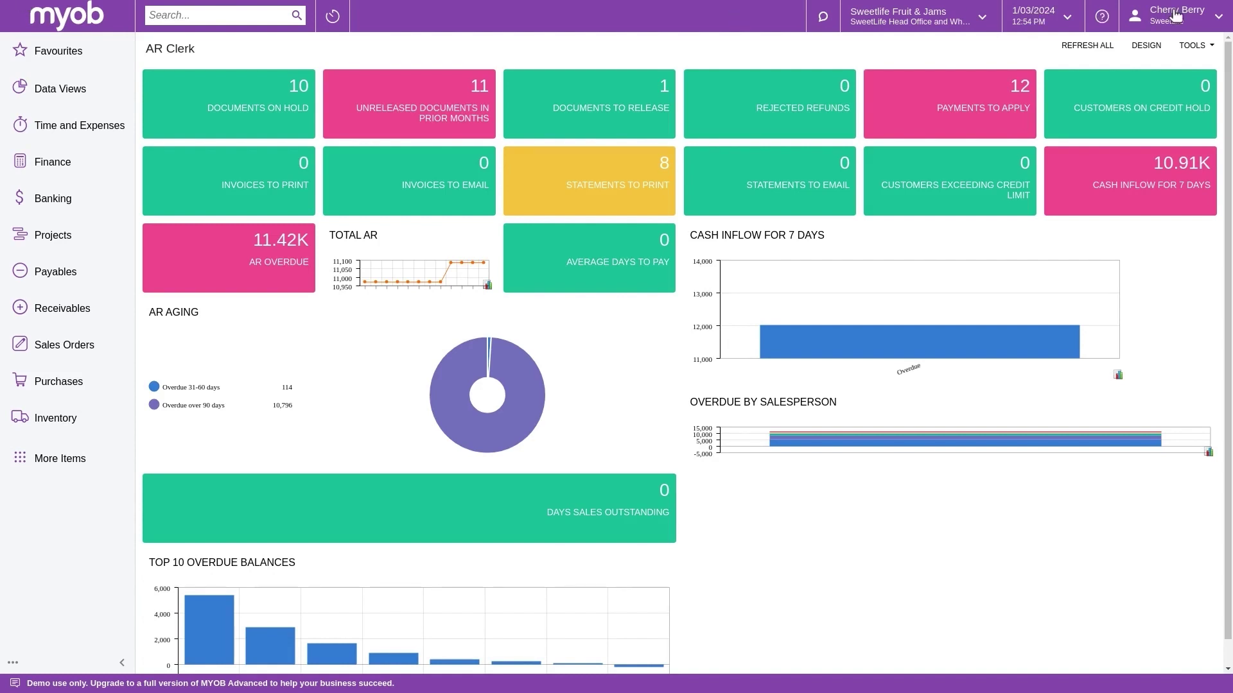
- View the tenants available to the signed-in account and the list of companies and branches
click(1219, 18)
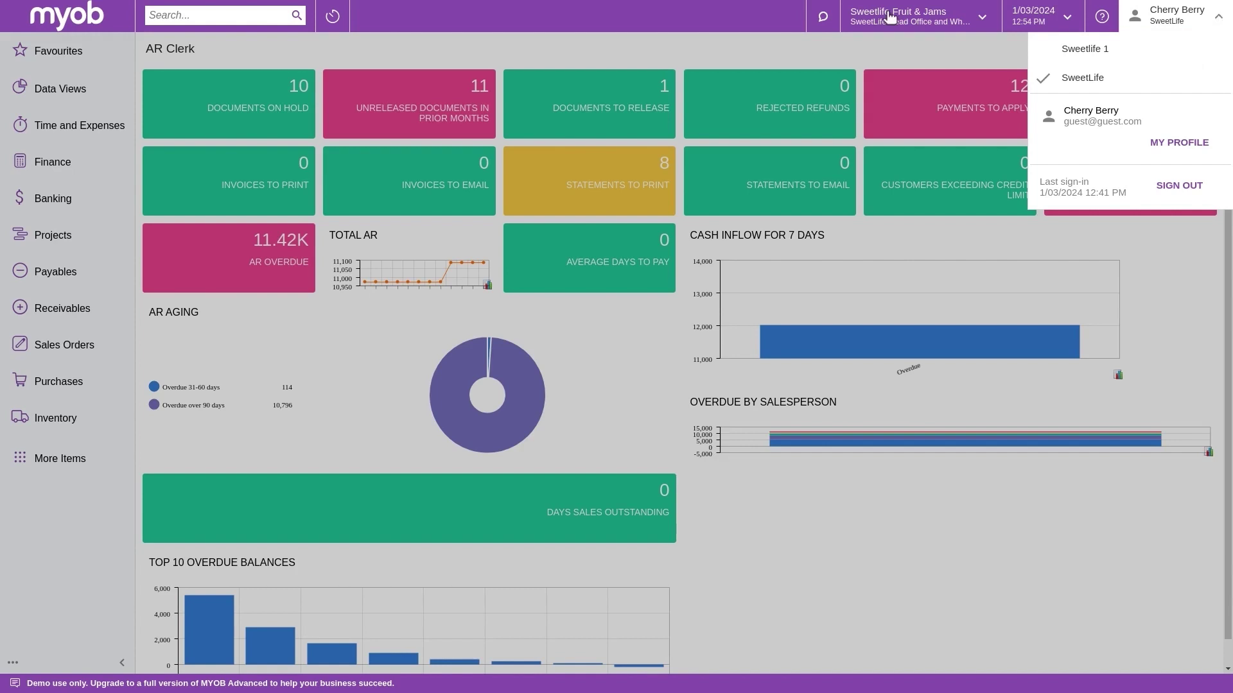
click(983, 21)
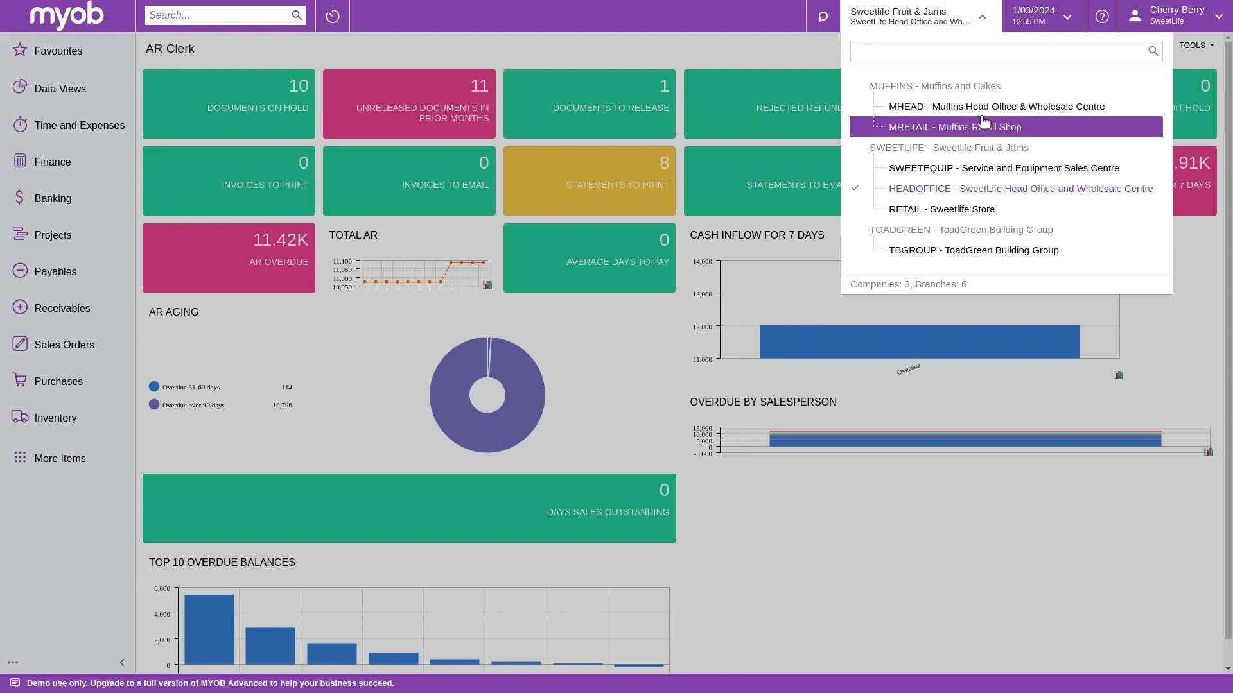
- Open the signed-in account's user profile and view its general information and email settings
click(1220, 21)
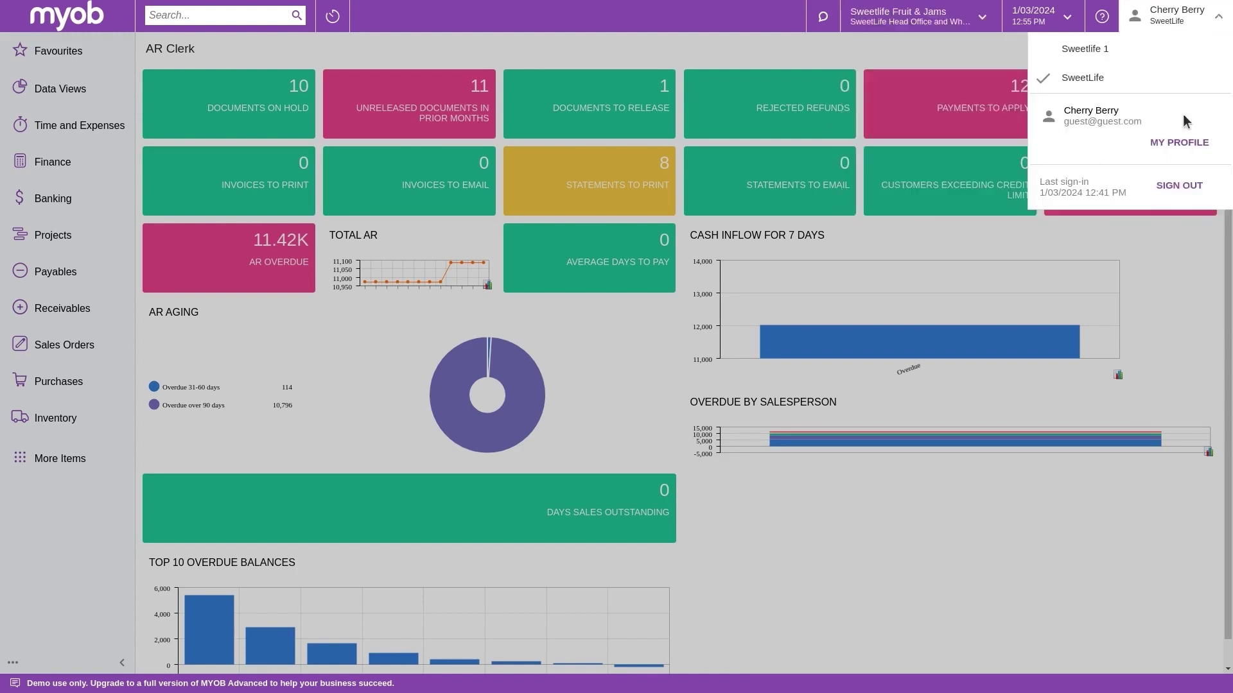
click(1166, 147)
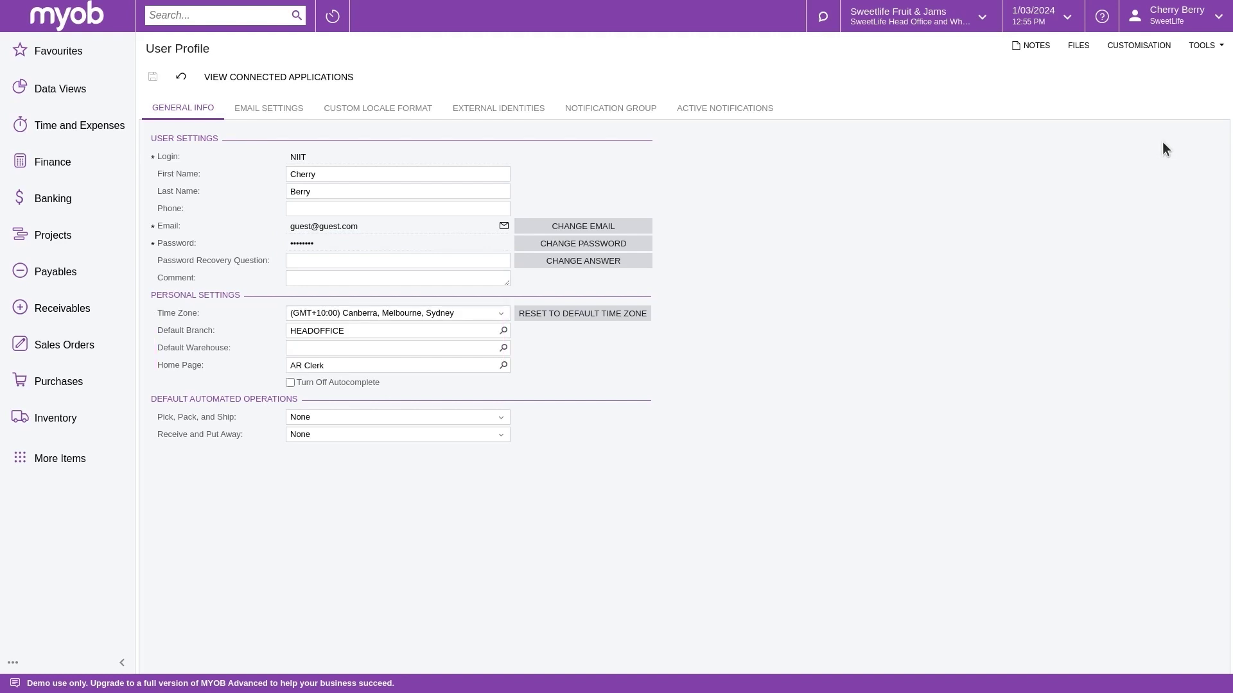
click(252, 109)
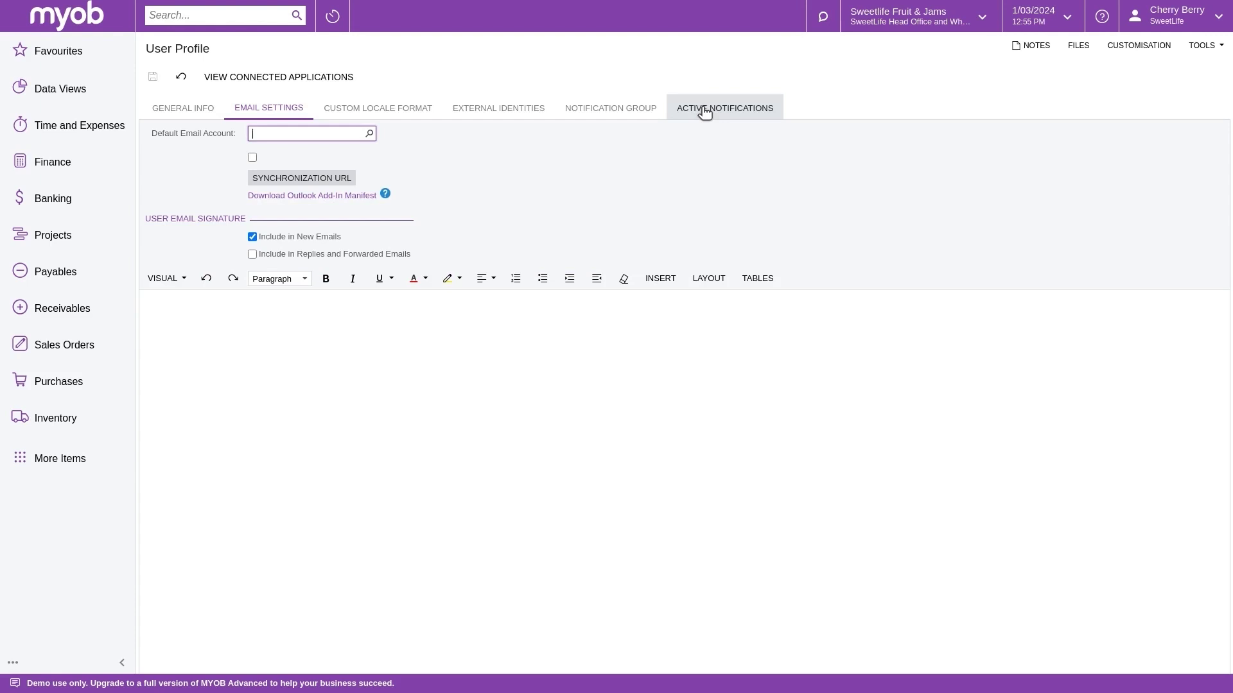
- Open the Invoices and Memos list in Receivables and move the Reference Nbr. column between Date and Status
click(57, 312)
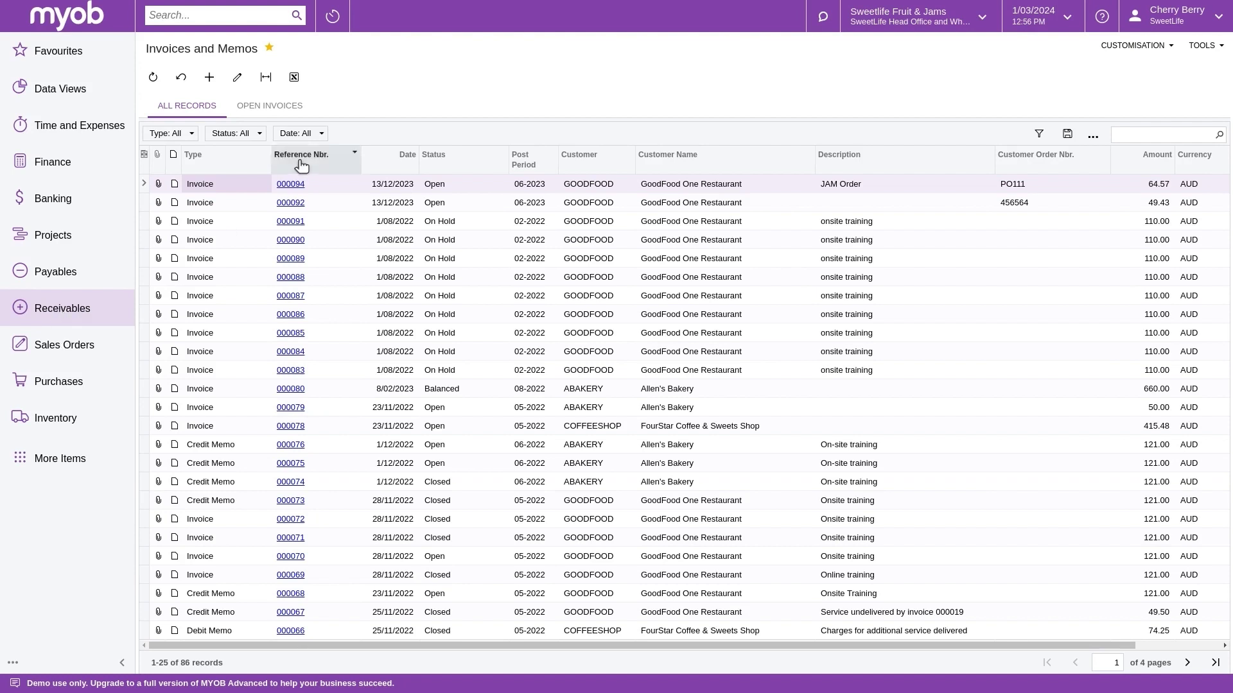
drag(301, 166, 448, 162)
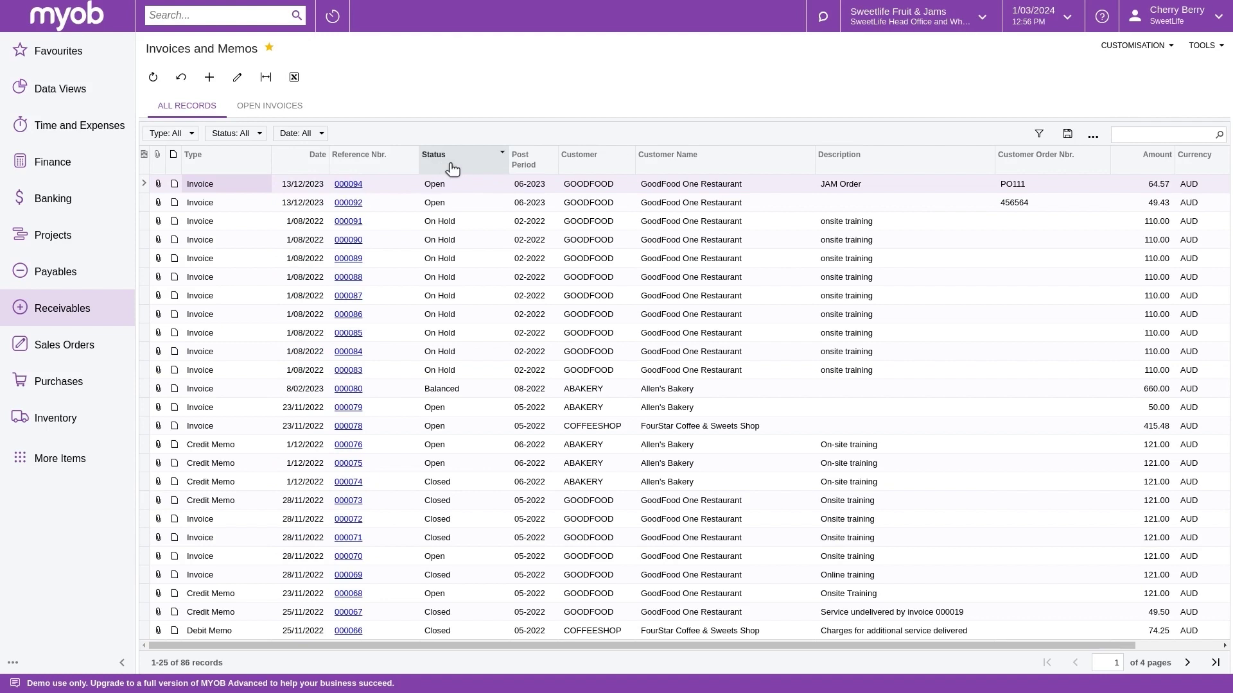
- Try the Status column's quick filter with only Open chosen, and reselect all statuses before confirming
click(443, 155)
click(483, 263)
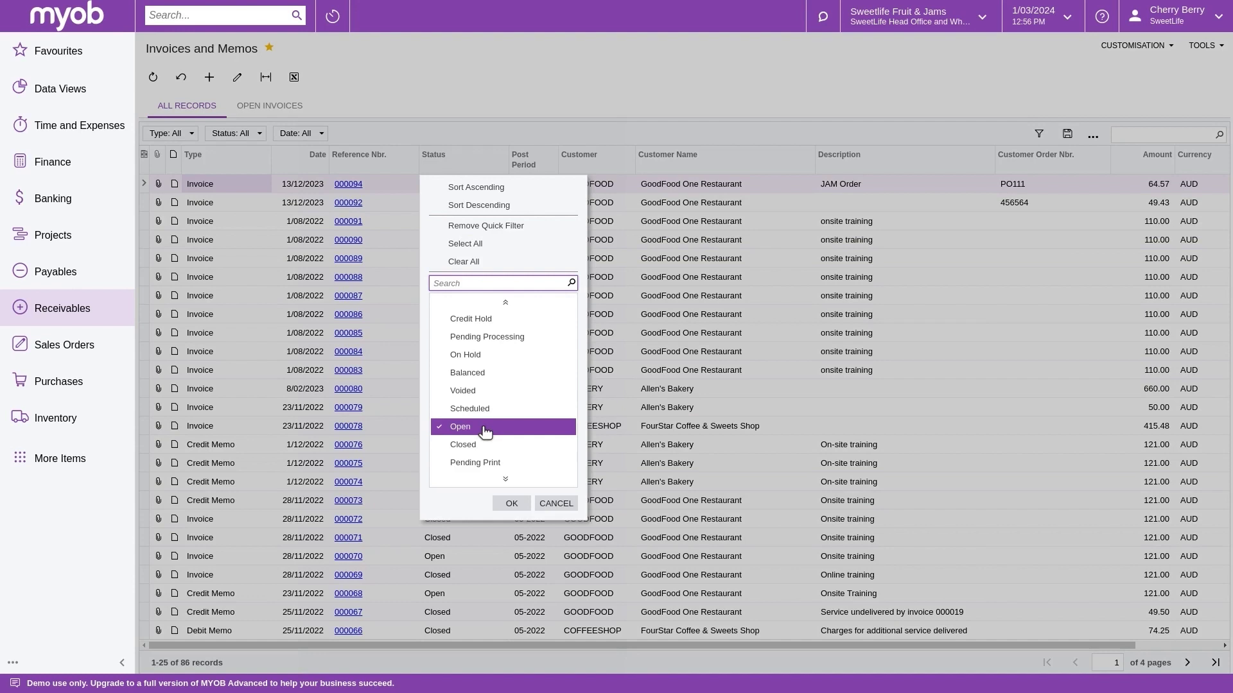
click(484, 263)
click(478, 244)
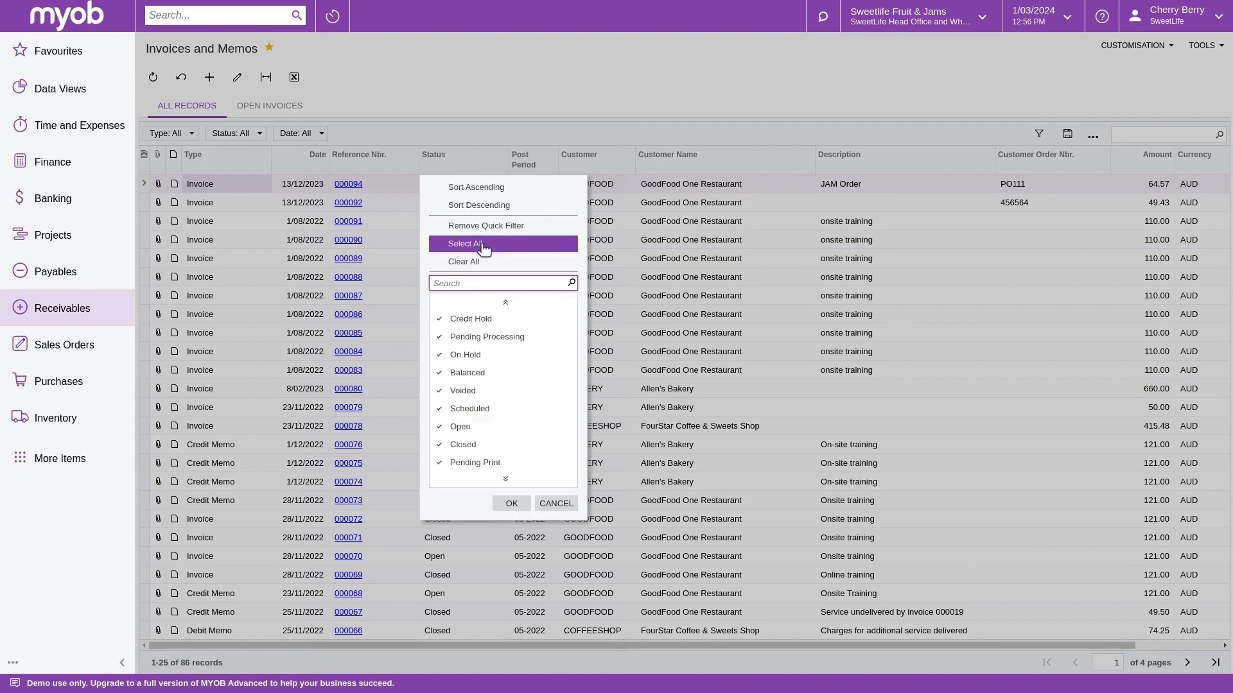
click(512, 503)
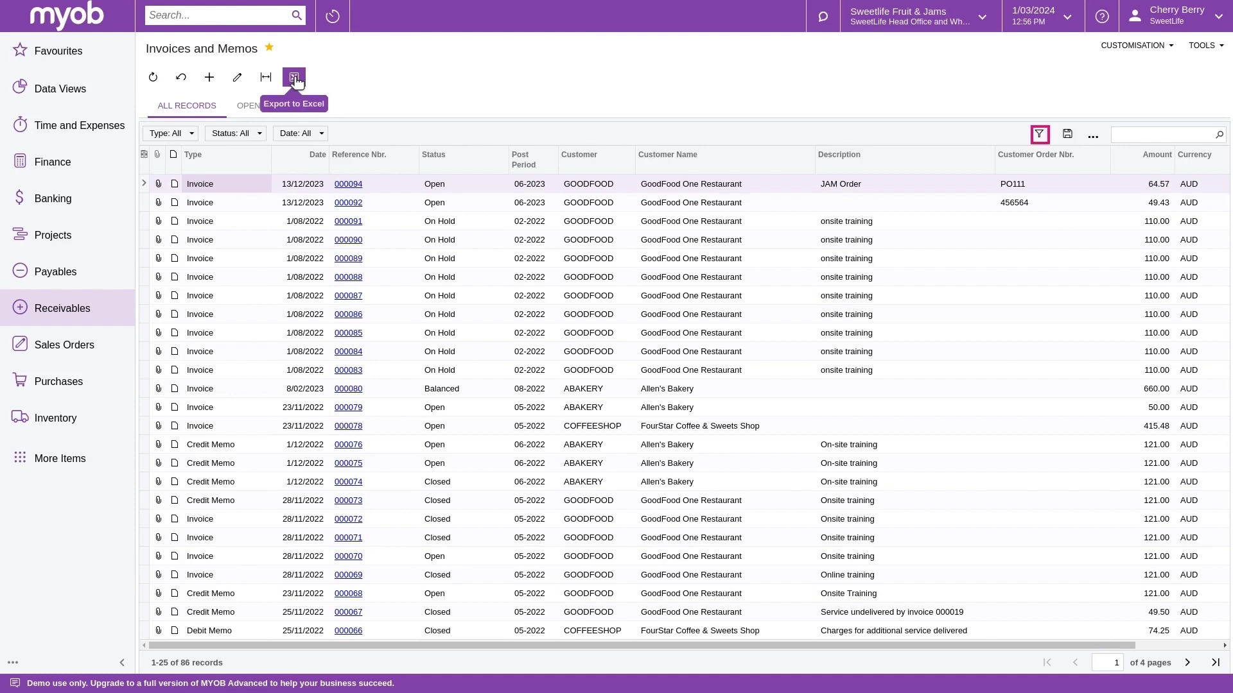
- Add a filter condition to the Invoices and Memos list with property Status, condition Equals and value Open
click(1039, 134)
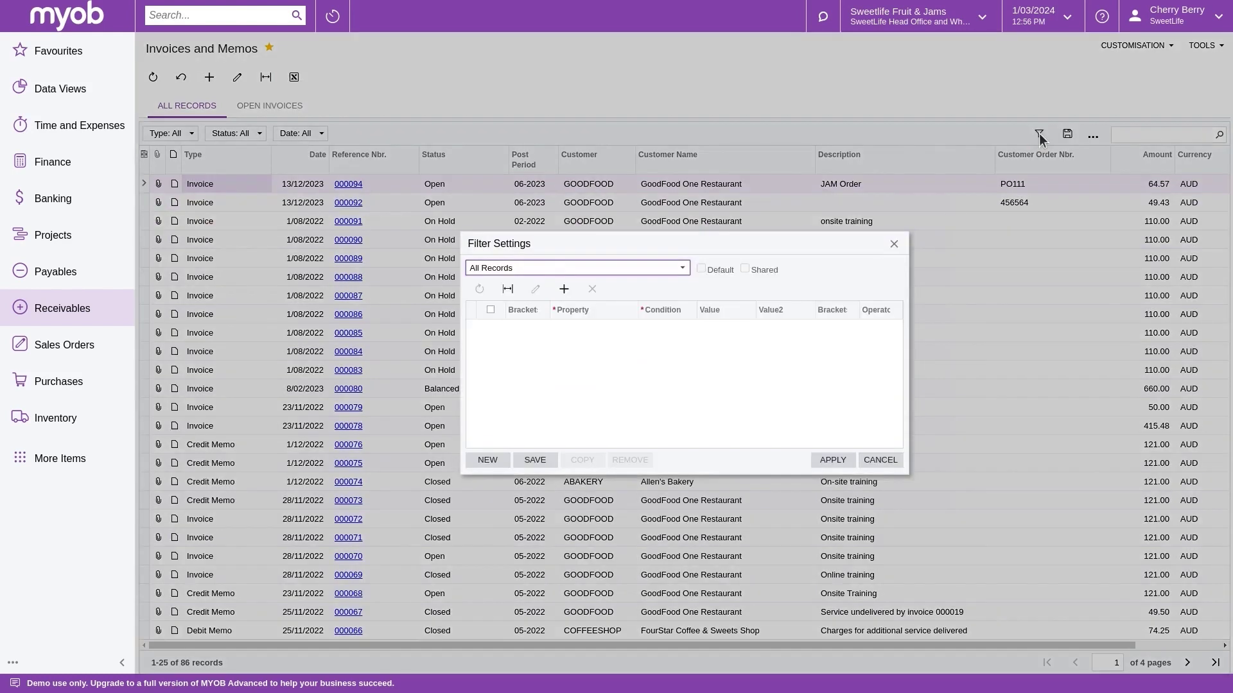
click(564, 289)
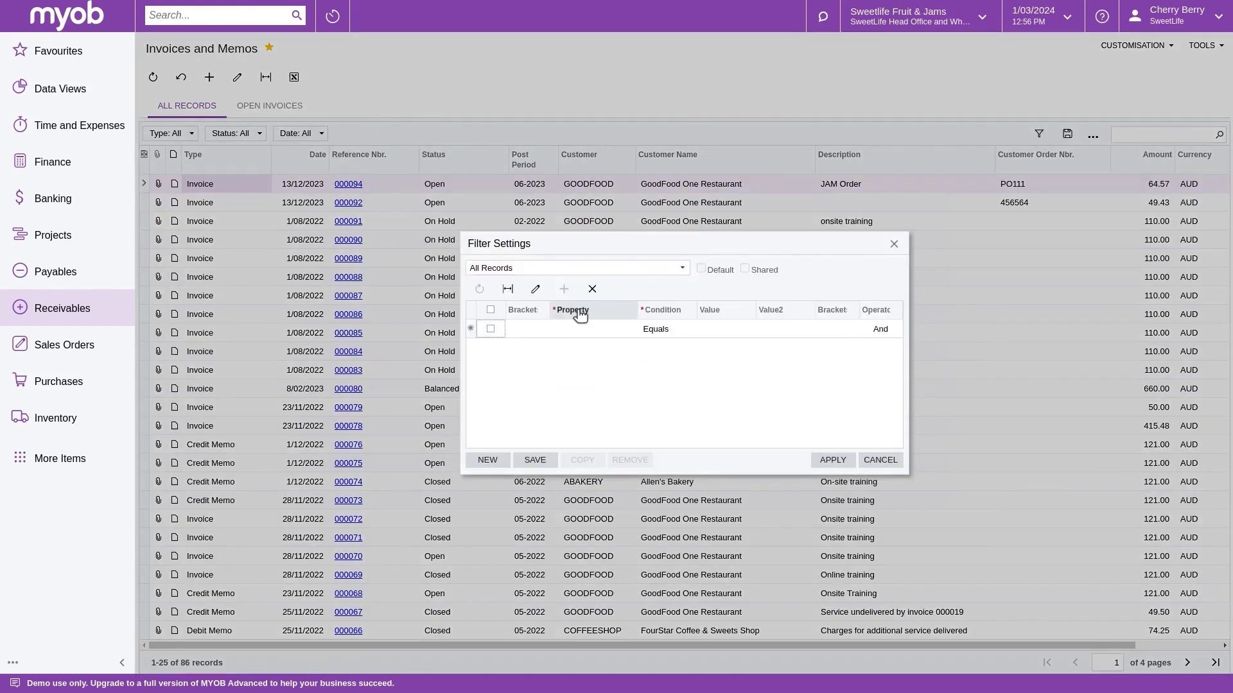
click(576, 329)
click(640, 329)
click(576, 368)
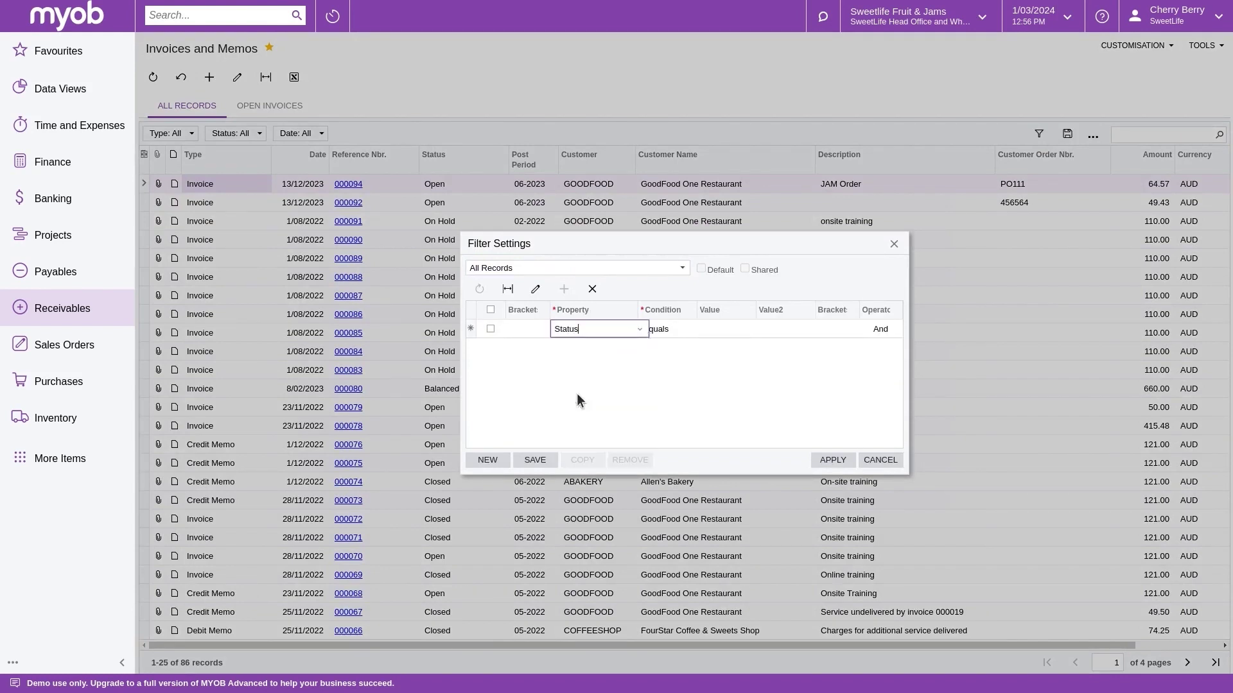
click(719, 330)
click(719, 328)
click(721, 418)
- Save the filter under the name Open Invoices and apply it to the list
click(534, 460)
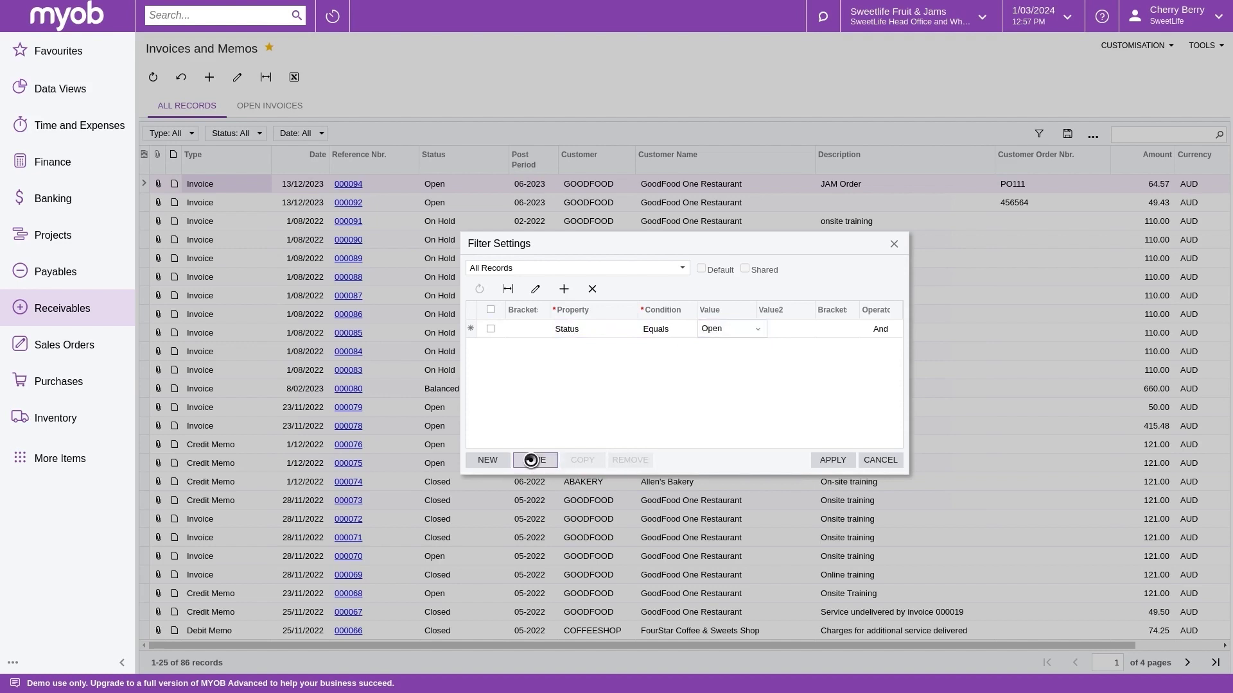
text(Open Invoices)
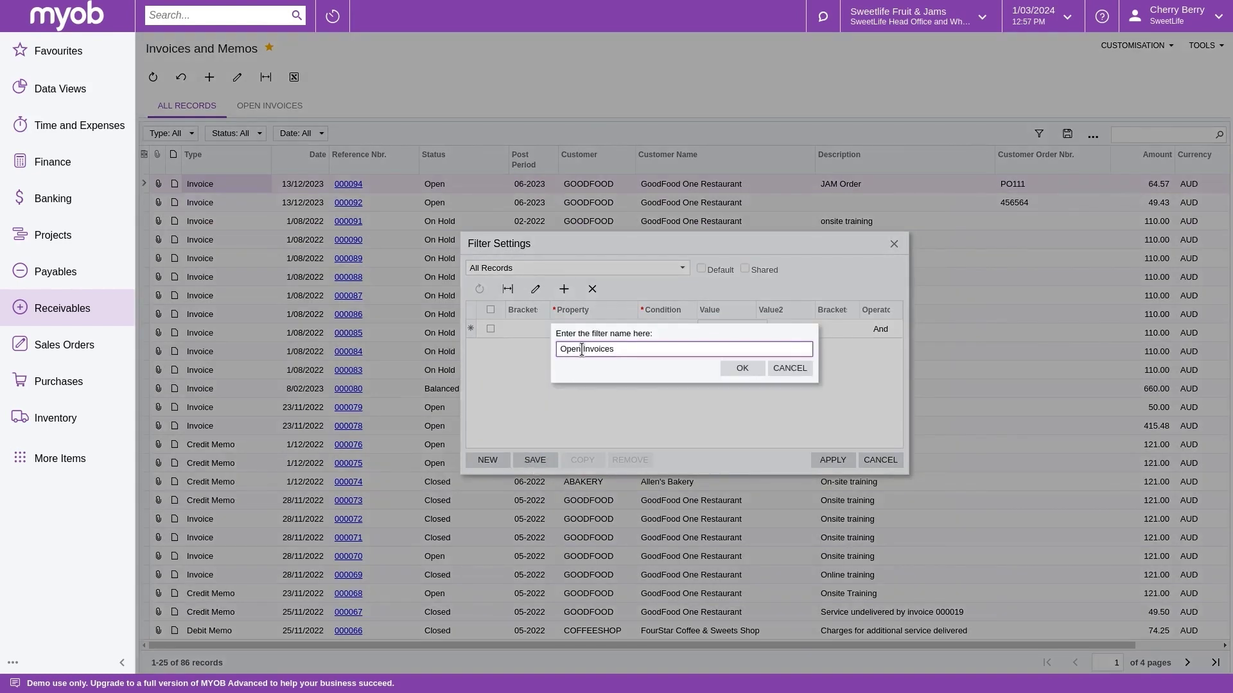
click(742, 368)
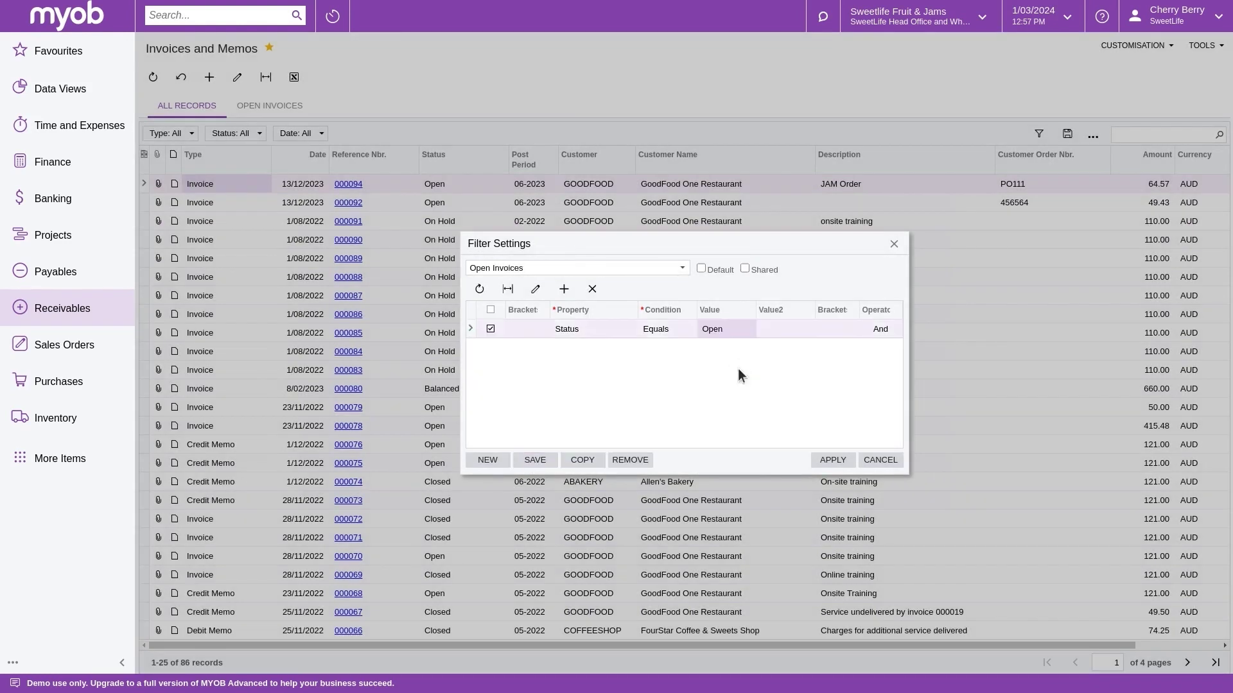
click(833, 460)
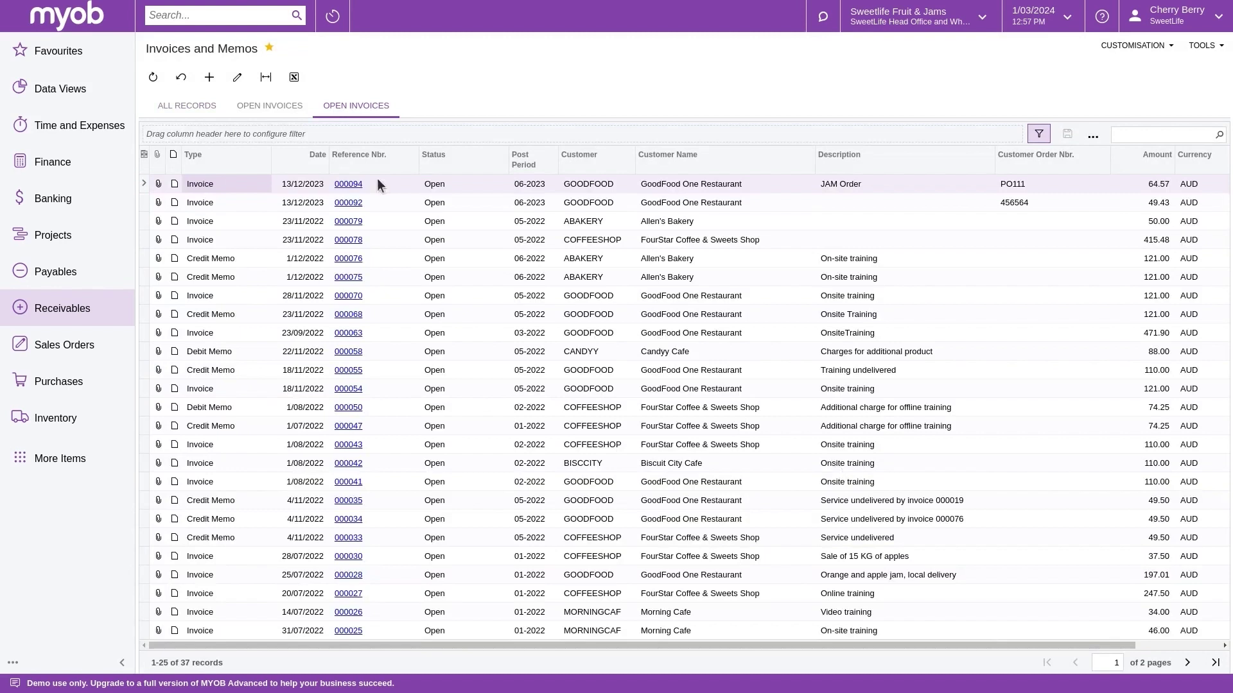
- View the list through the other saved Open Invoices filter, and return it to All Records
click(254, 108)
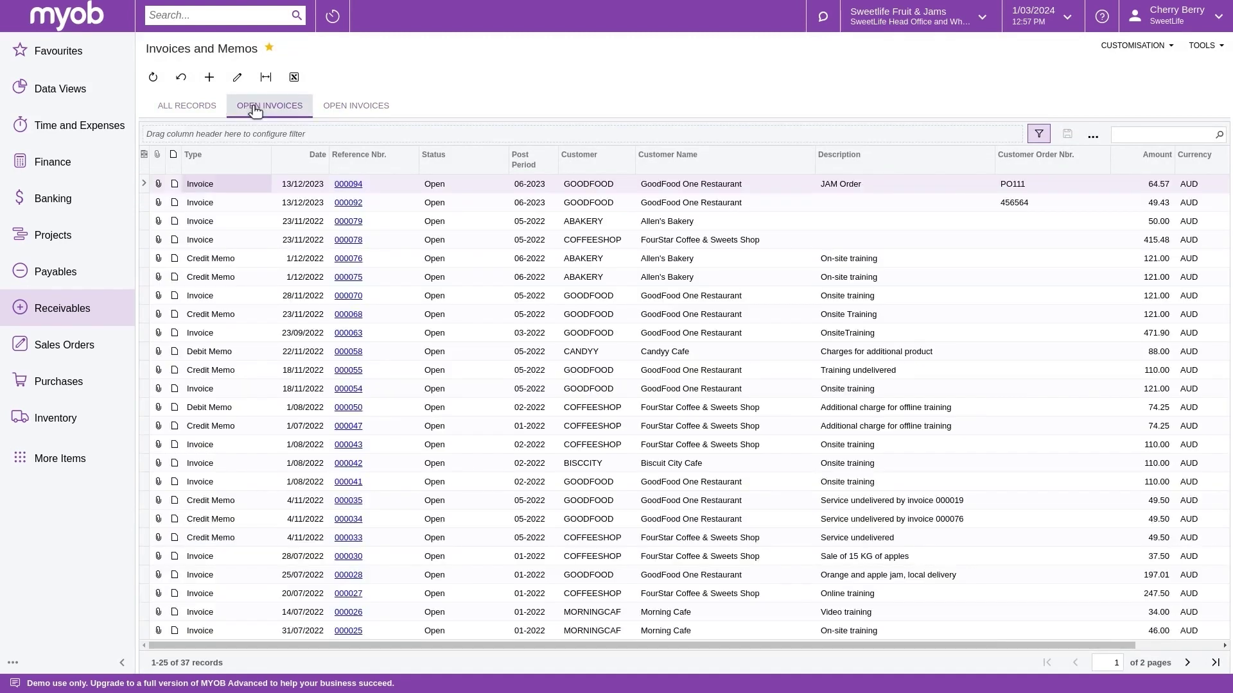
click(175, 111)
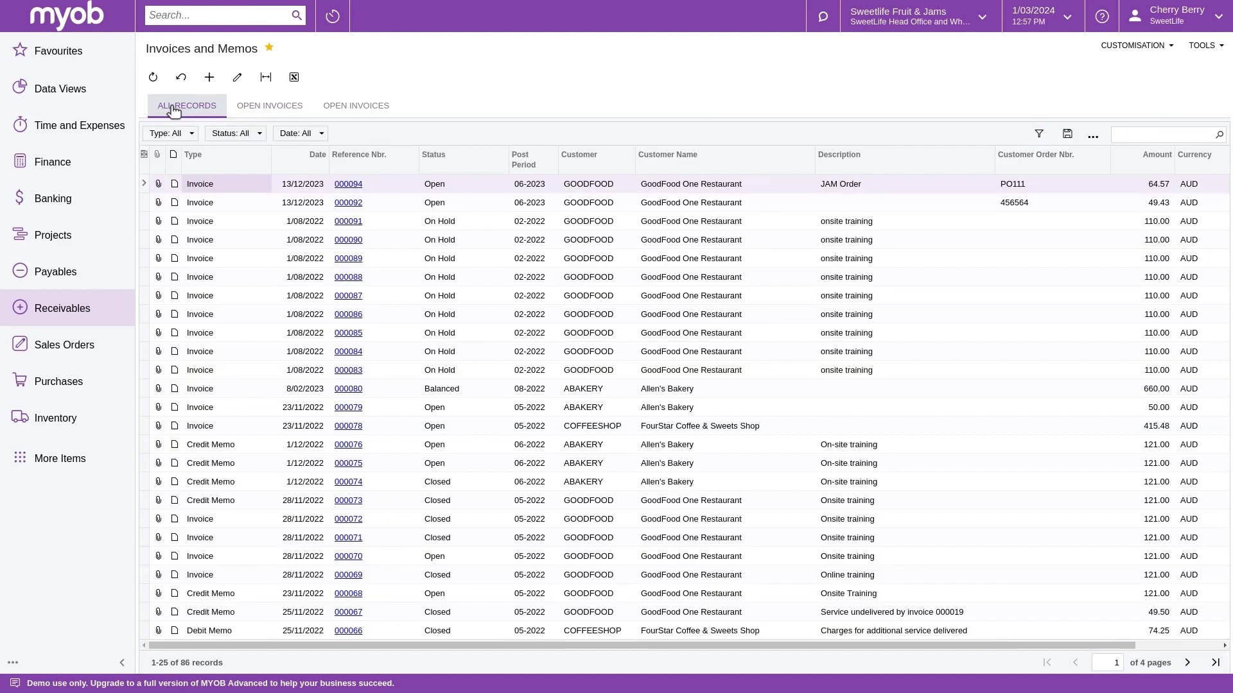
- Start a new Invoices and Memos record directly from the Receivables workspace
click(58, 313)
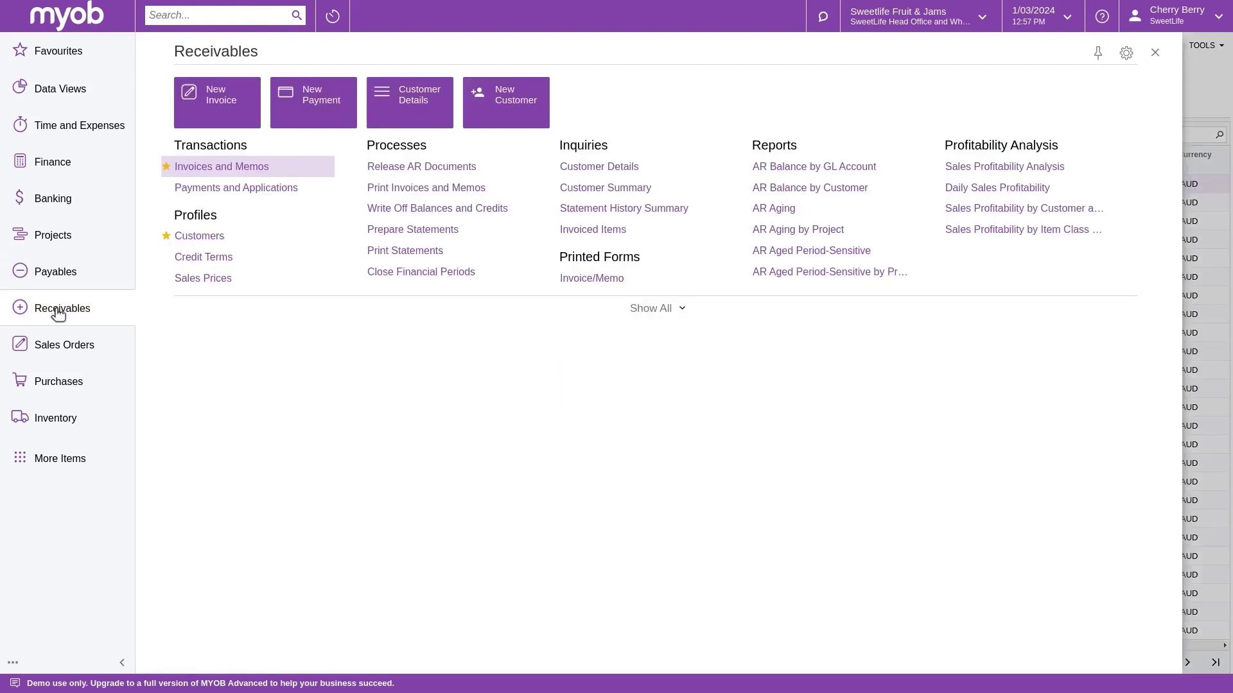
mouse_move(306, 165)
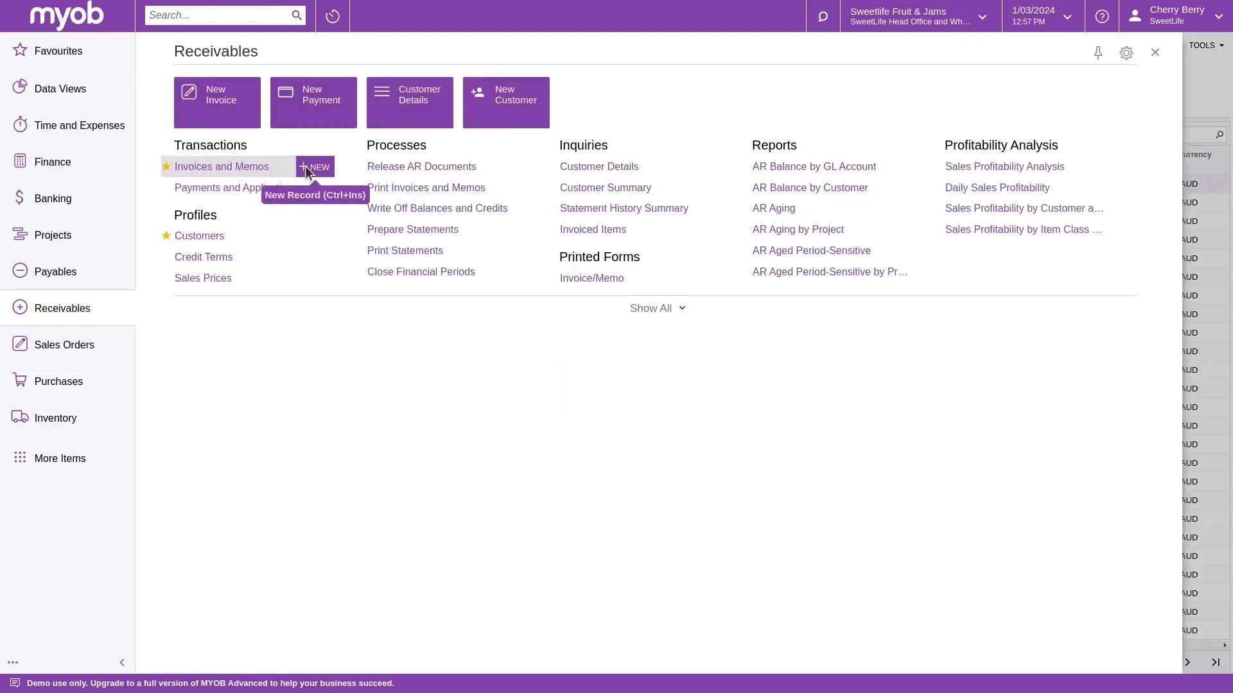
click(305, 167)
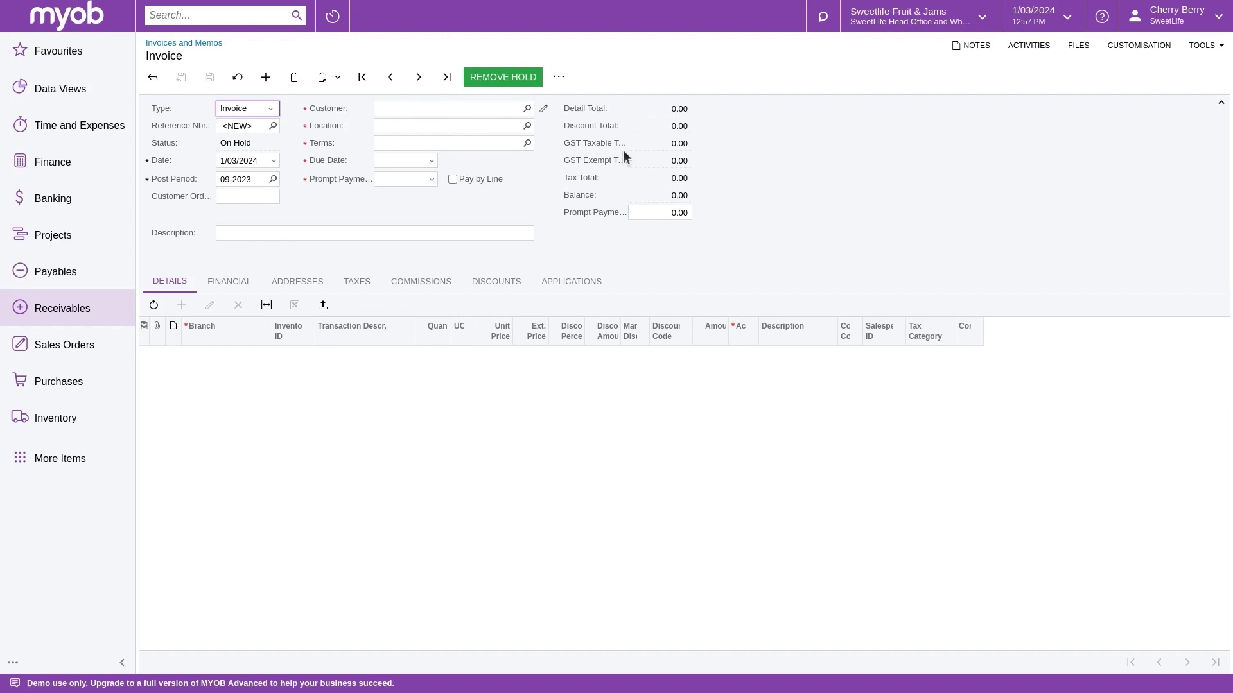
- Open the help for the invoice form and read the Invoices and Memos reference topic down to its Summary Area section
click(1103, 18)
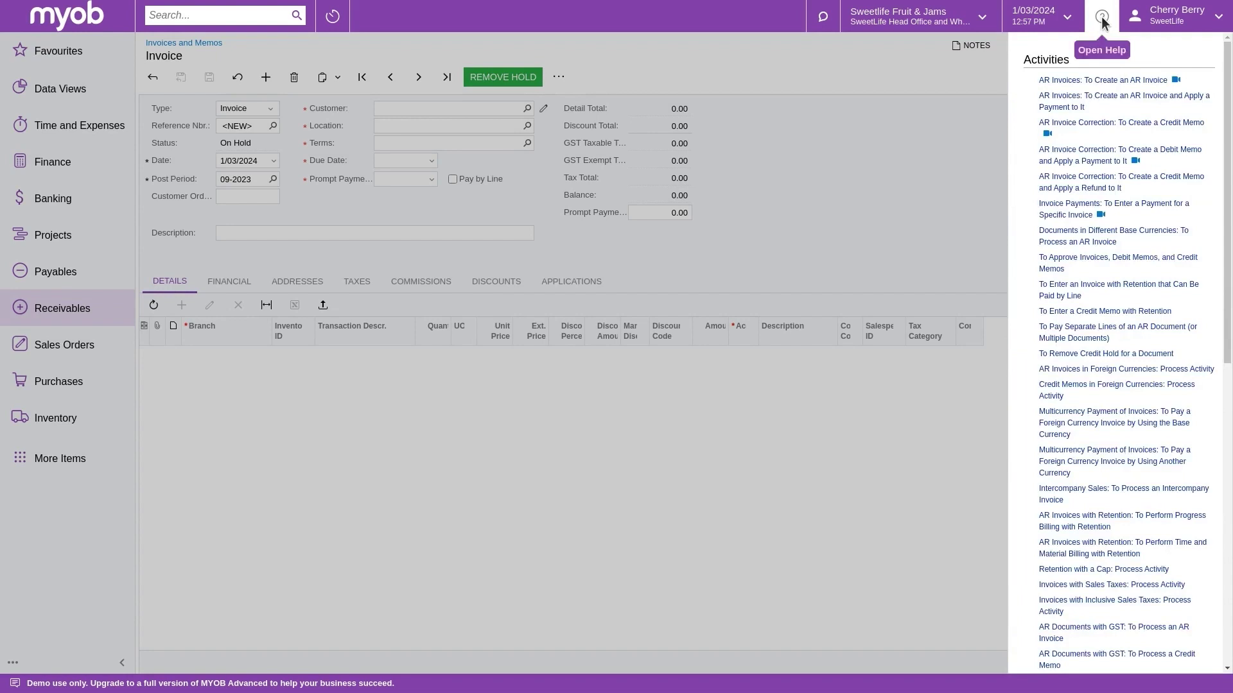
click(1103, 21)
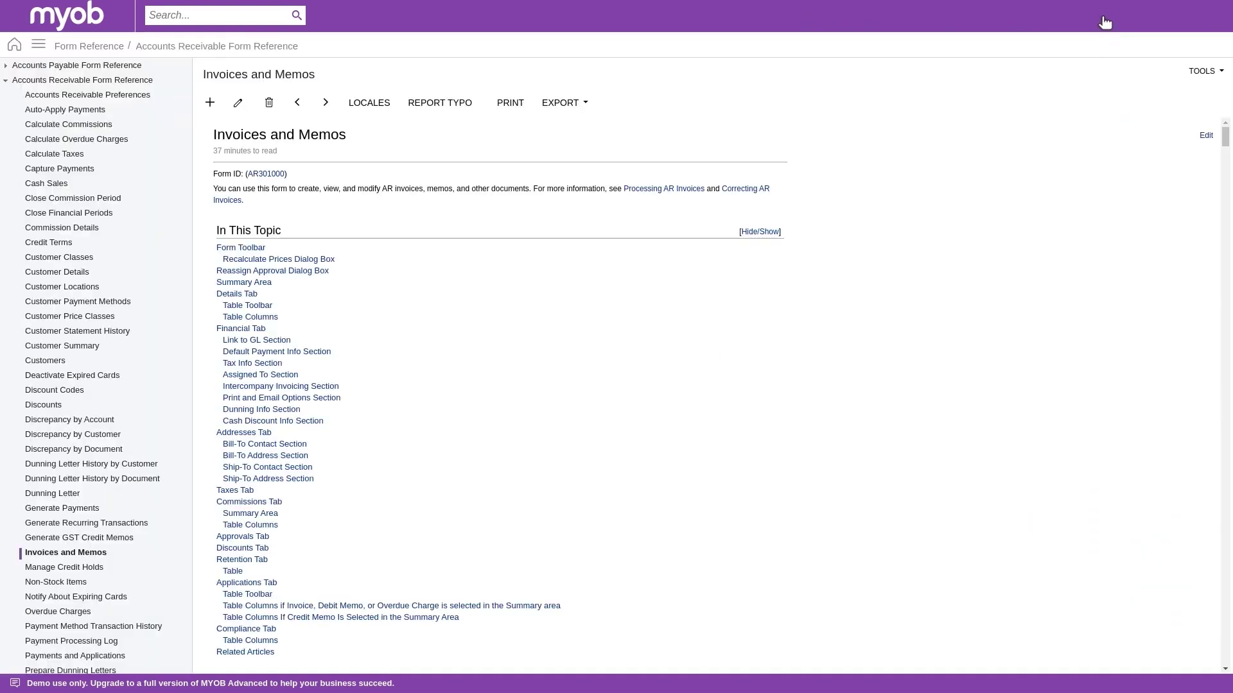
scroll(1105, 23, down, 20)
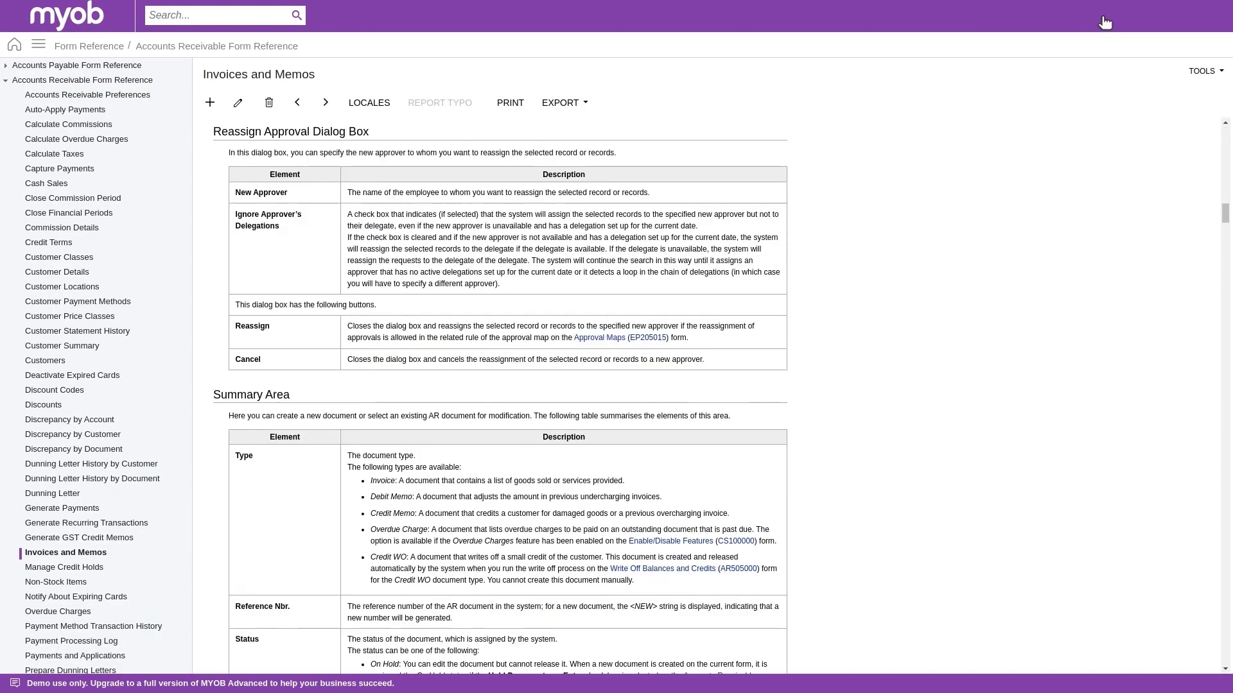